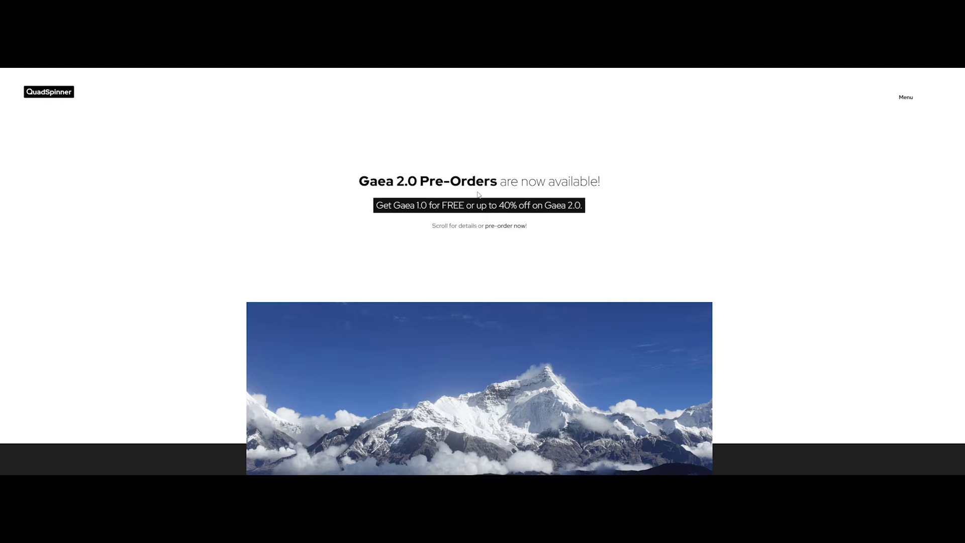
# Step: Preview the final Combine node's full multi-biome terrain, then select the Arid Height input port
pyautogui.scroll(-8, 146, 258)
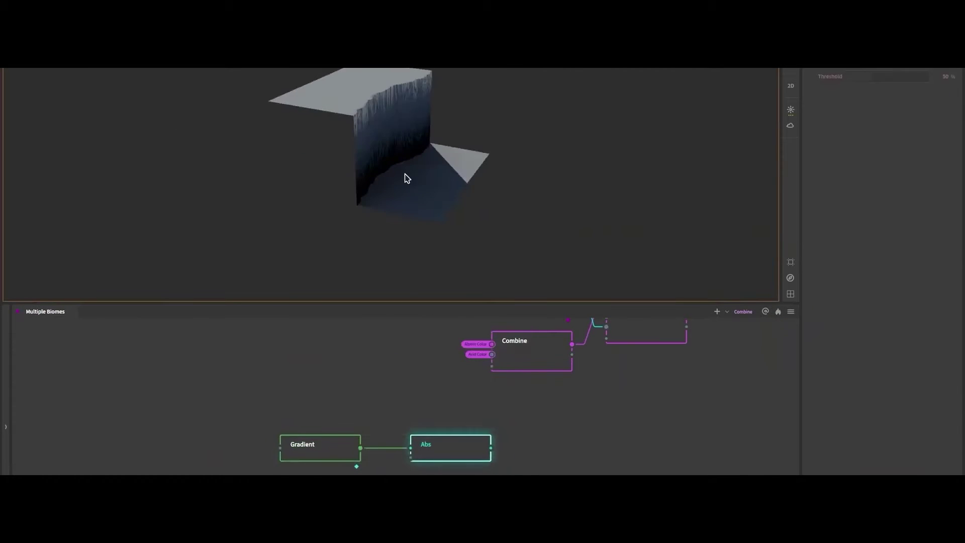
pyautogui.click(664, 388)
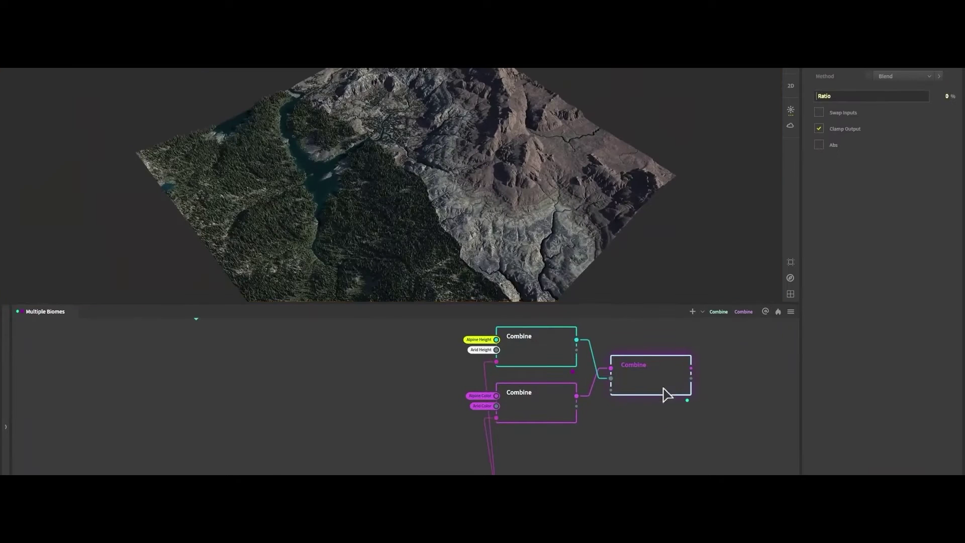
pyautogui.click(497, 350)
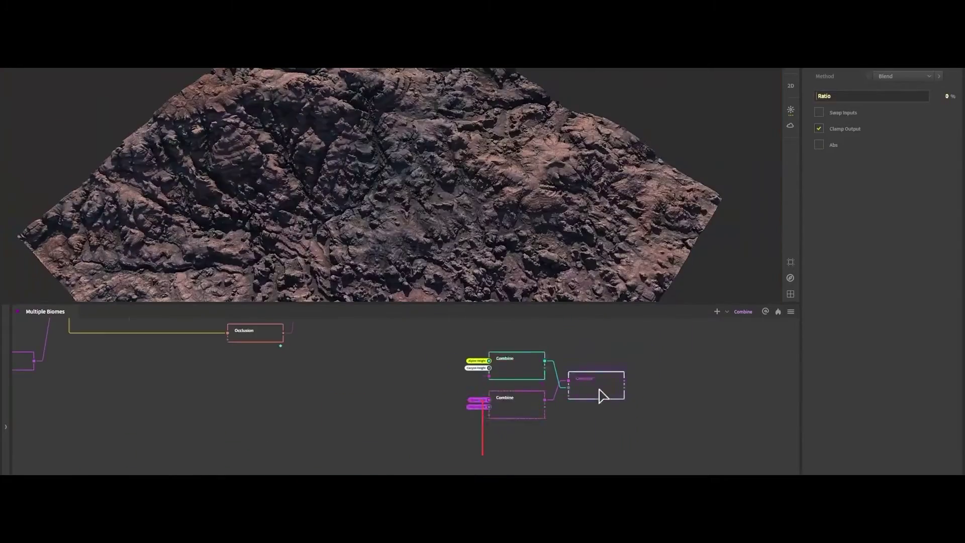
# Step: Add a Mask node and wire it into both Combine nodes
pyautogui.write('mask')
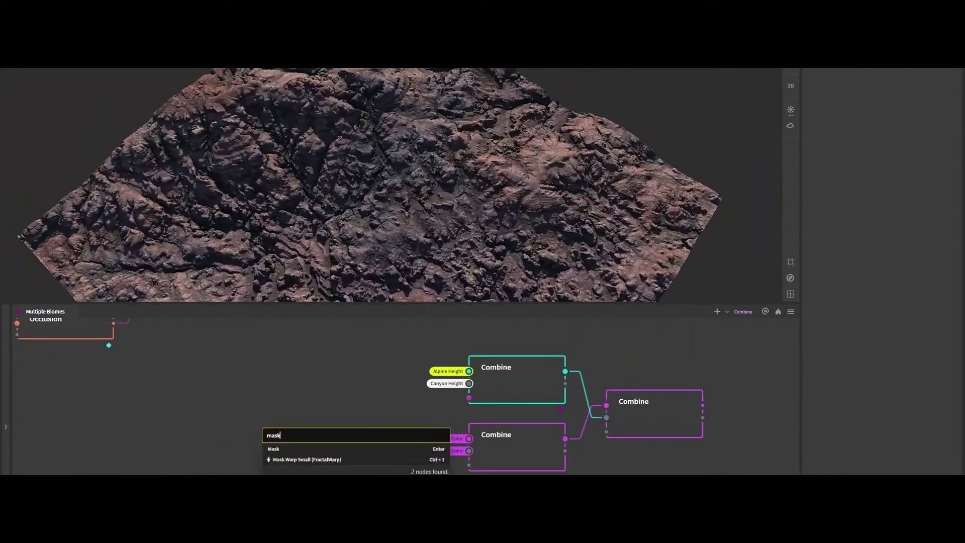
pyautogui.press('Return')
pyautogui.moveTo(359, 444); pyautogui.dragTo(469, 464)
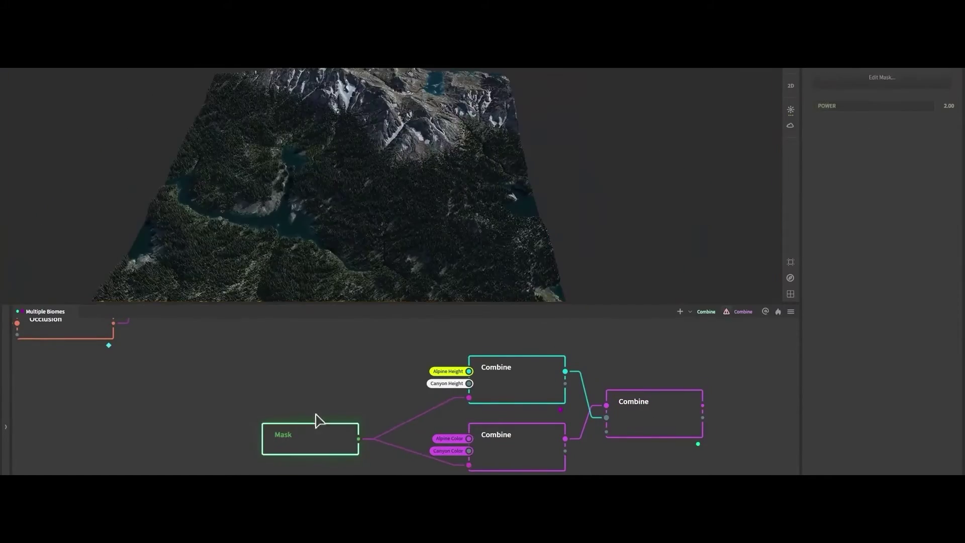
# Step: In Edit Mask, paint the areas where the second biome should appear on the 2D map
pyautogui.click(882, 77)
pyautogui.moveTo(664, 260)
pyautogui.mouseDown()
pyautogui.moveTo(614, 262)
pyautogui.moveTo(710, 285)
pyautogui.moveTo(703, 234)
pyautogui.moveTo(619, 108)
pyautogui.mouseUp()
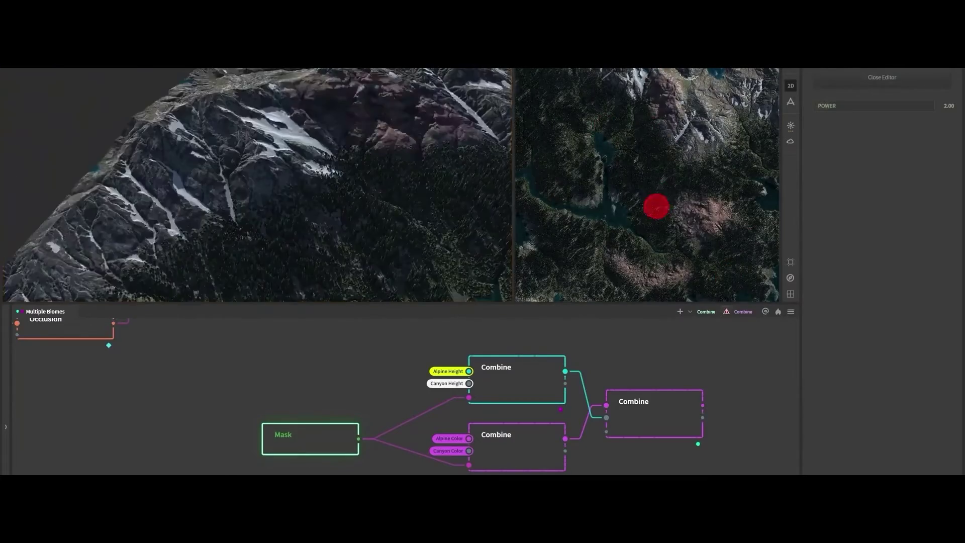
pyautogui.moveTo(668, 221); pyautogui.dragTo(691, 250)
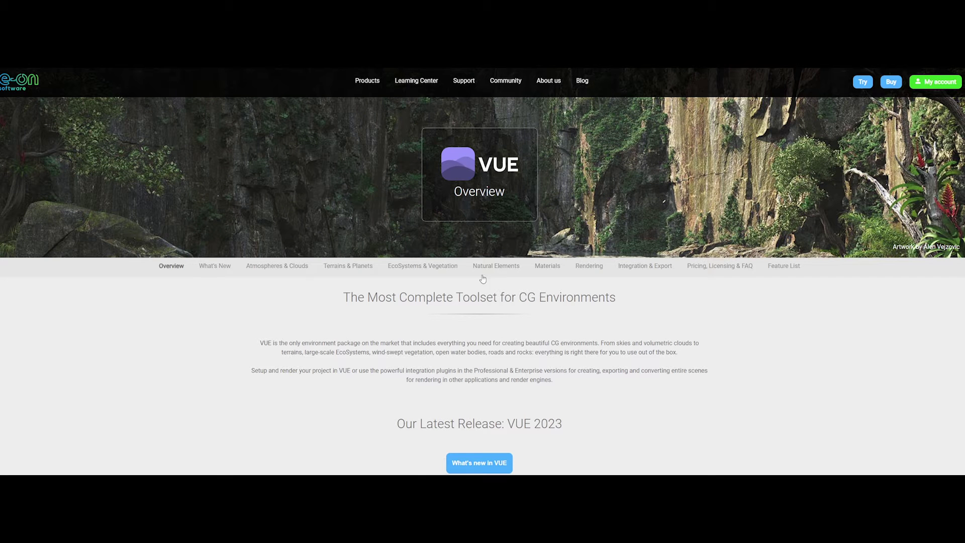
pyautogui.scroll(-8, 244, 318)
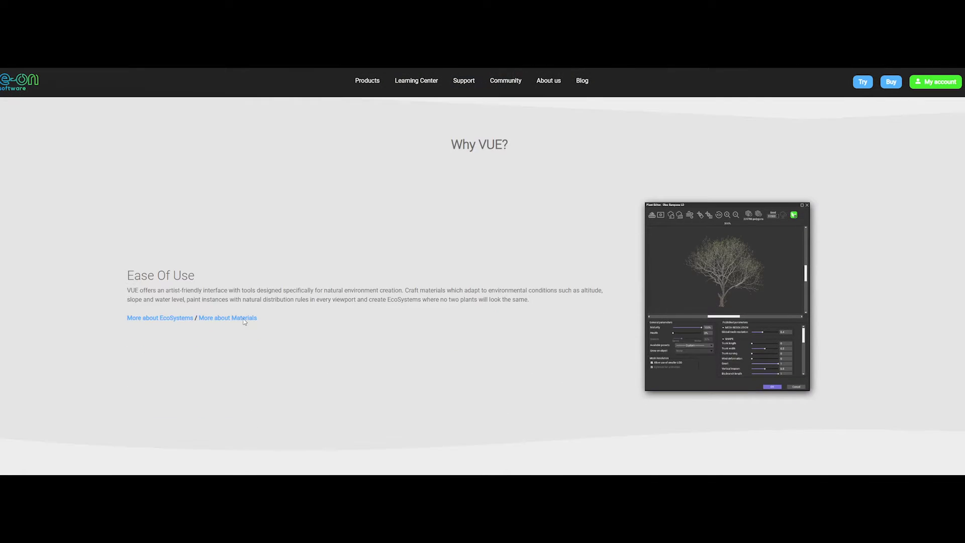
pyautogui.scroll(-7, 243, 318)
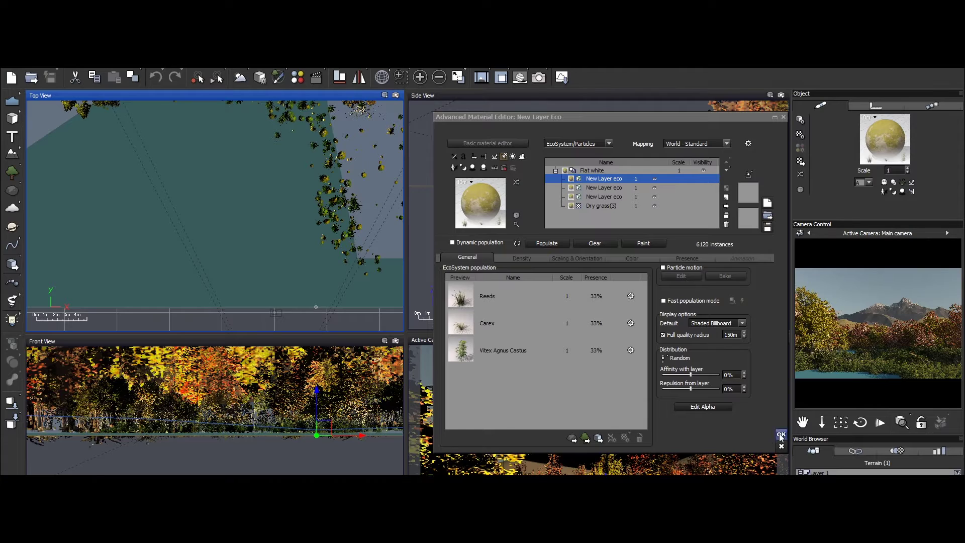
pyautogui.click(781, 434)
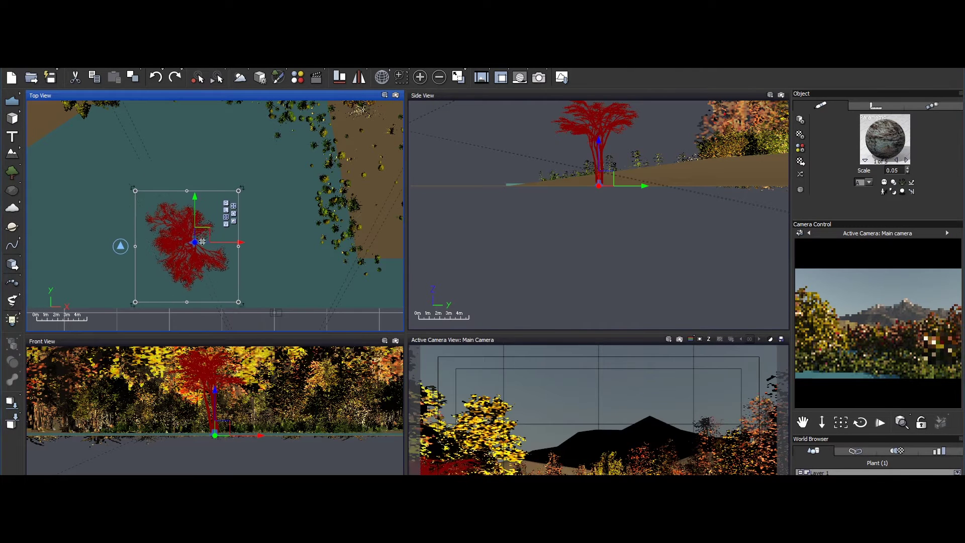
# Step: Raise the red tree and shift it right in Side view, then give the cube a Liquids water material
pyautogui.click(623, 256)
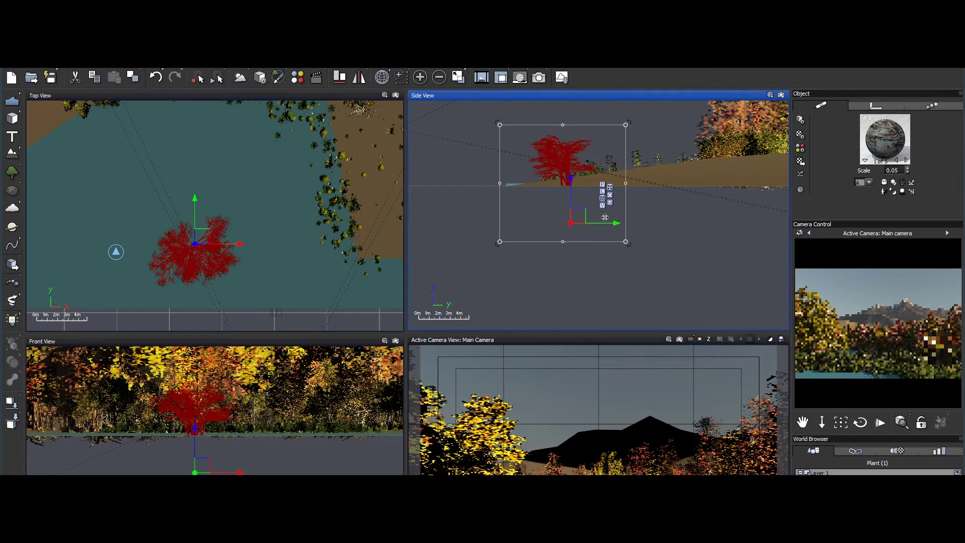
pyautogui.moveTo(589, 218); pyautogui.dragTo(597, 207)
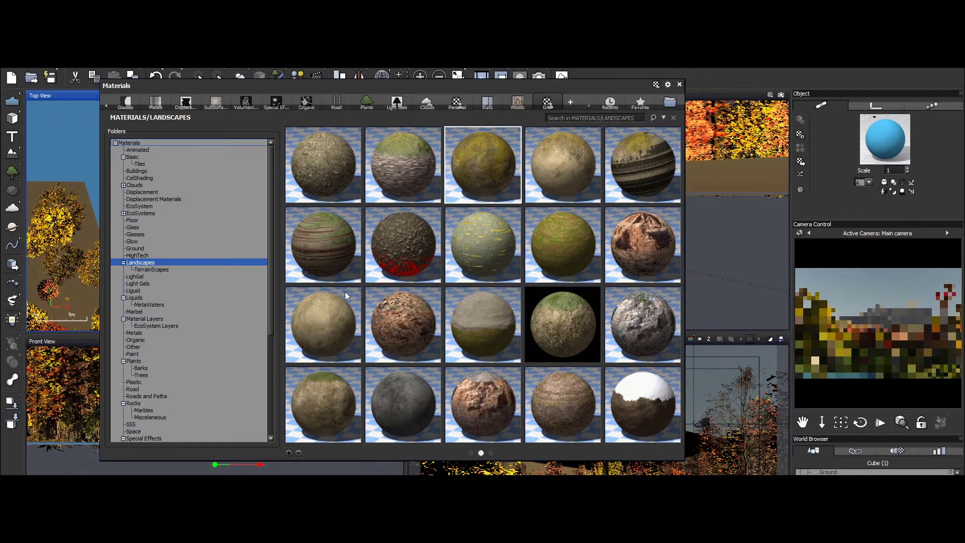
pyautogui.press('Down')
pyautogui.press('Down')
pyautogui.press('Down')
pyautogui.press('Down')
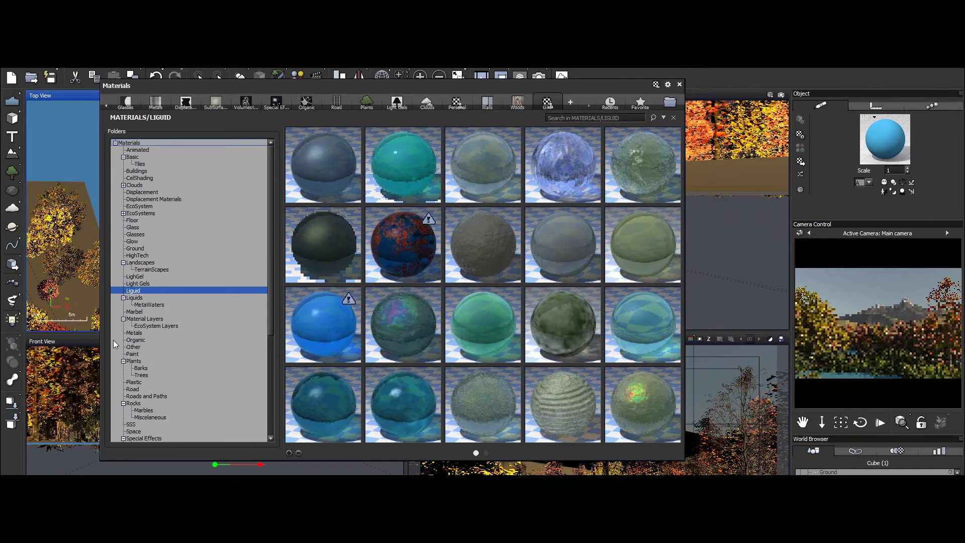
pyautogui.click(134, 298)
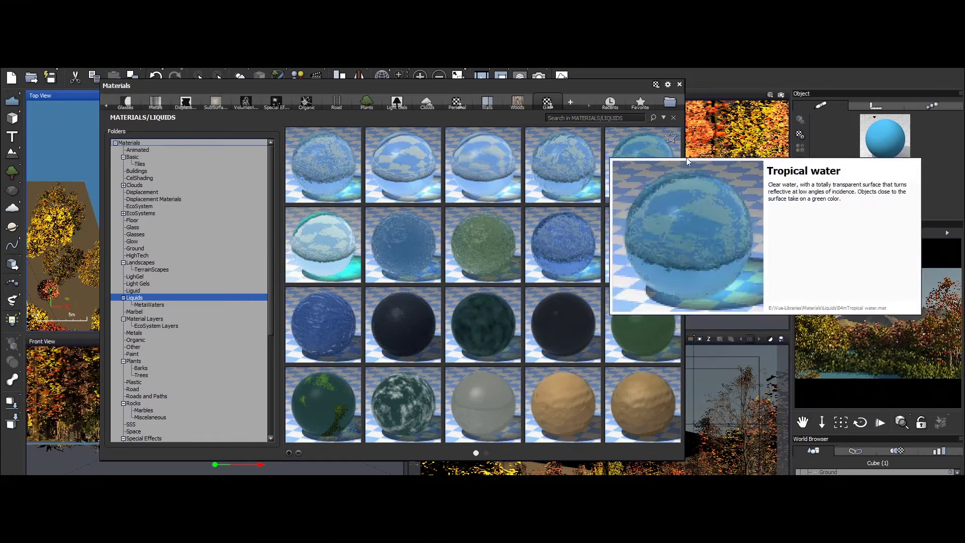
pyautogui.doubleClick(646, 154)
pyautogui.click(910, 369)
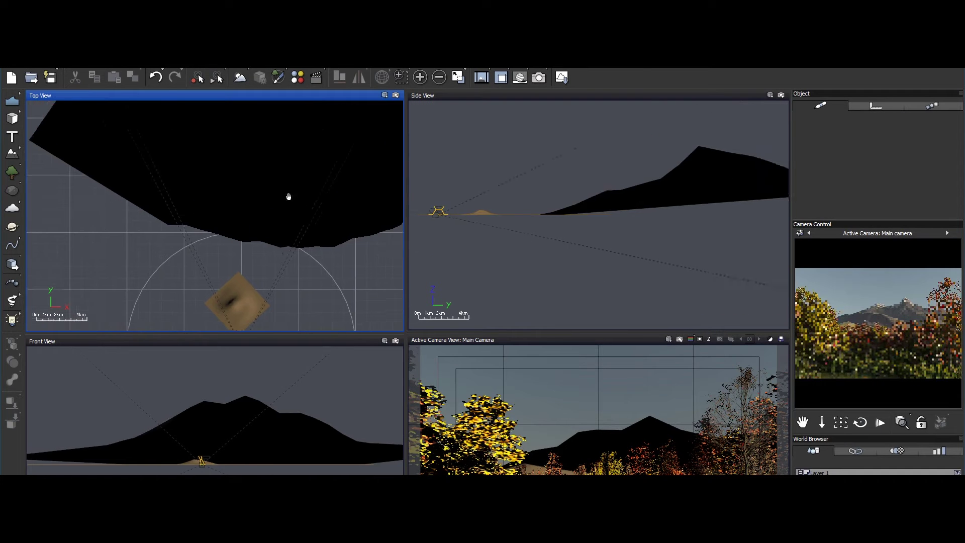
# Step: In the Atmosphere Editor, set the Atmosphere model dropdown to Standard spectral and confirm
pyautogui.click(90, 65)
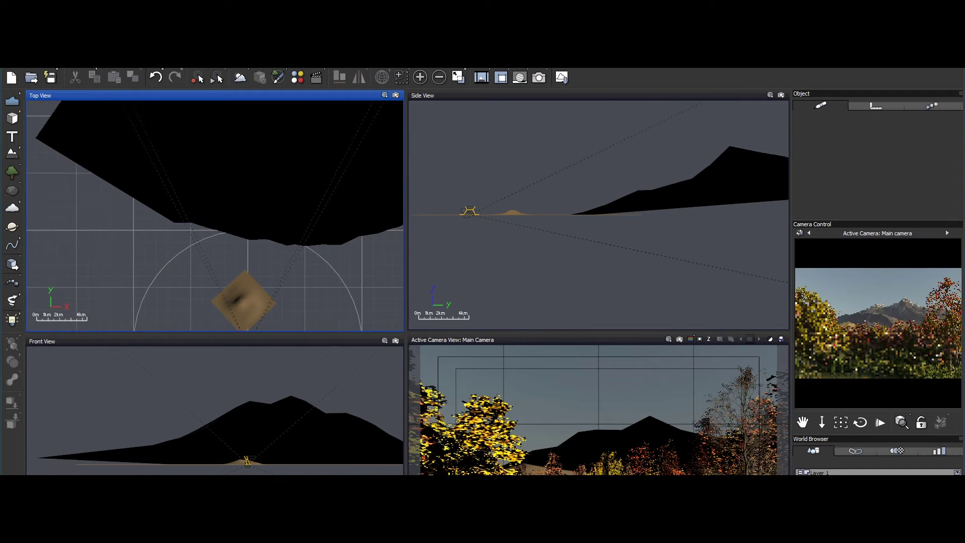
pyautogui.click(107, 151)
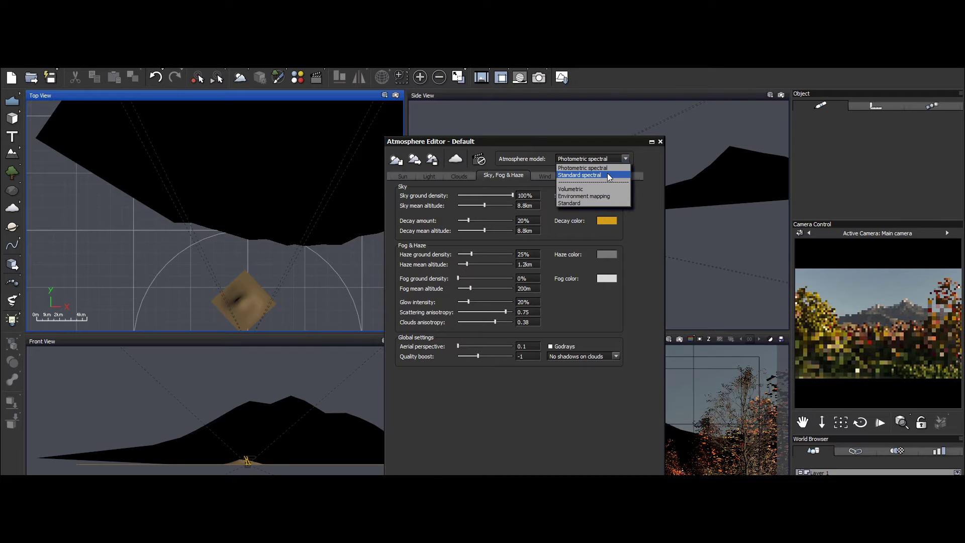
pyautogui.click(583, 175)
pyautogui.press('Return')
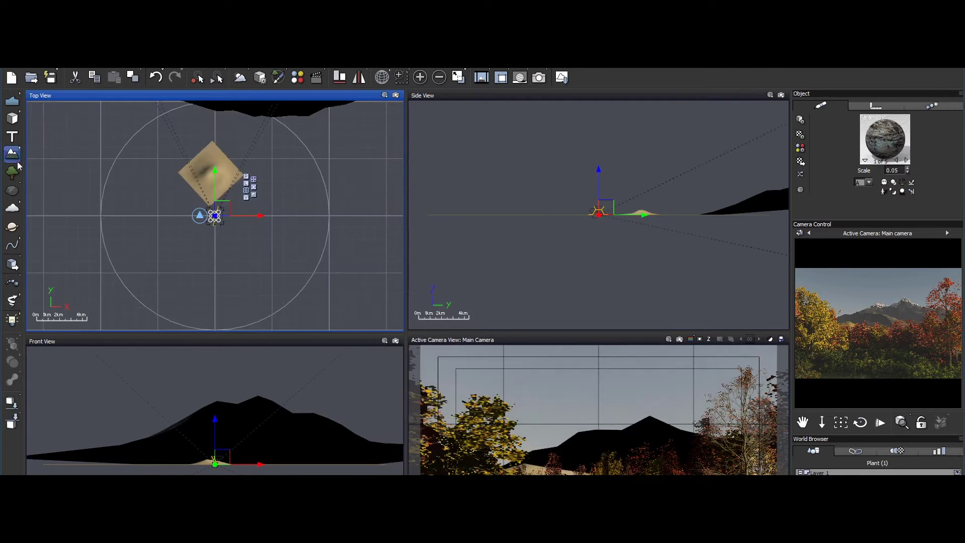
# Step: Add an Alder - Late Summer tree from the Plants browser and frame it in the views
pyautogui.click(12, 172)
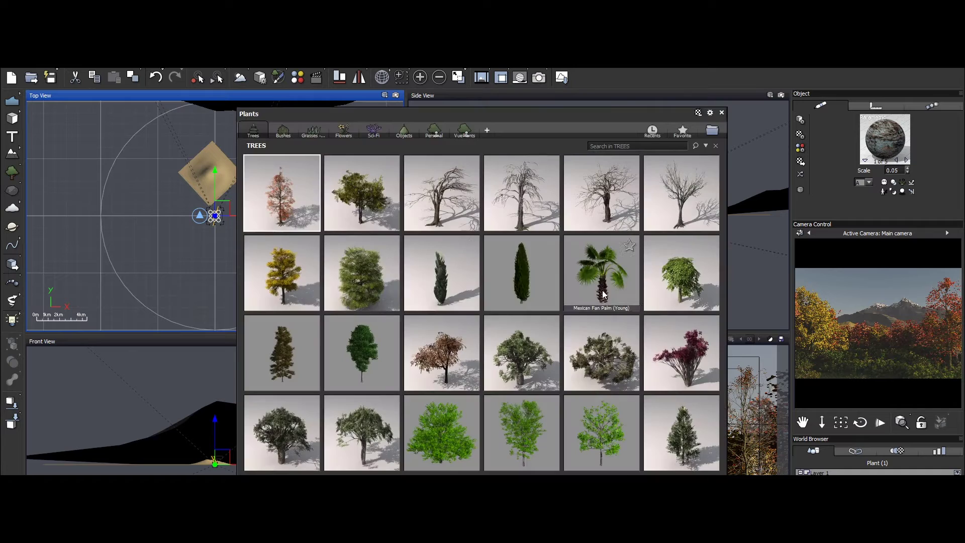
pyautogui.doubleClick(364, 206)
pyautogui.hotkey('ctrl', 'f')
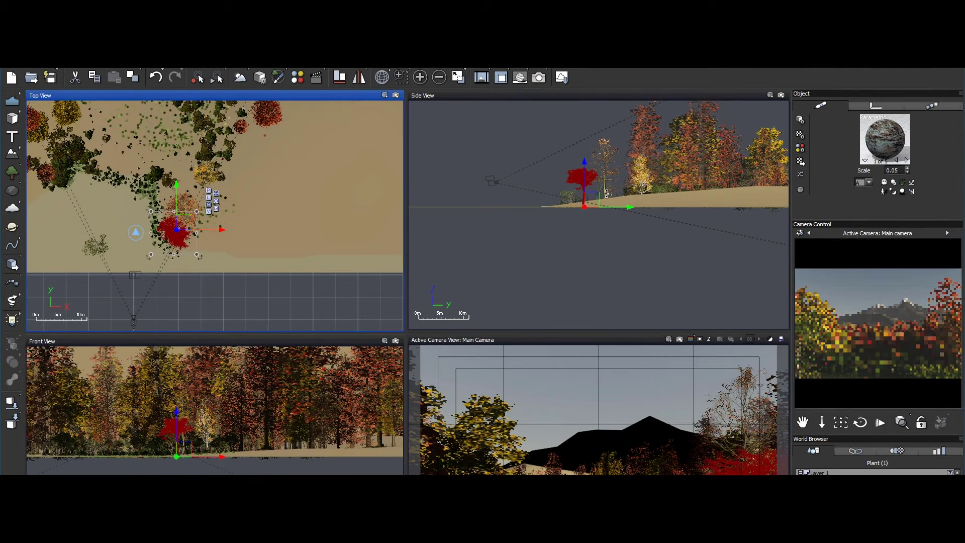
pyautogui.click(597, 197)
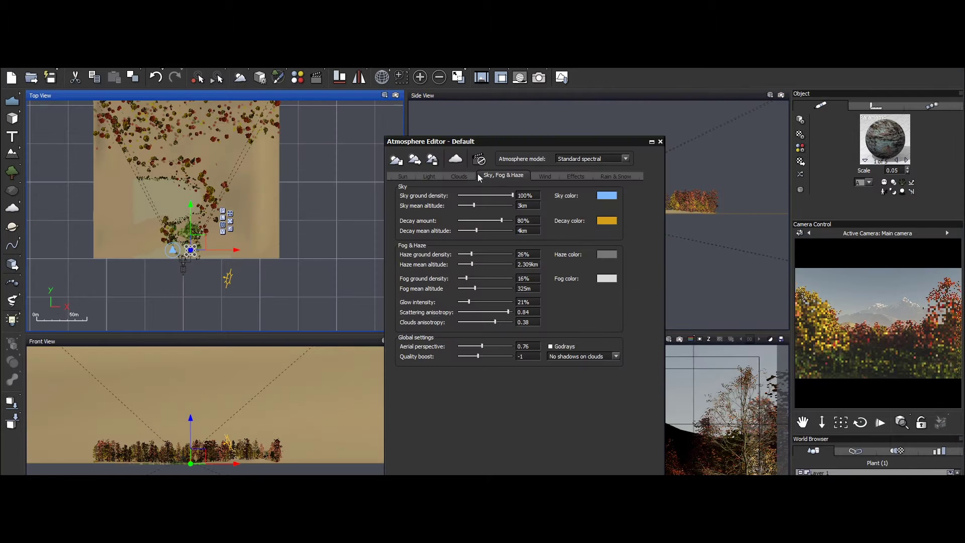
# Step: Add a Cloud Front cloud layer from the Atmosphere Editor's Clouds settings
pyautogui.click(435, 157)
pyautogui.doubleClick(503, 221)
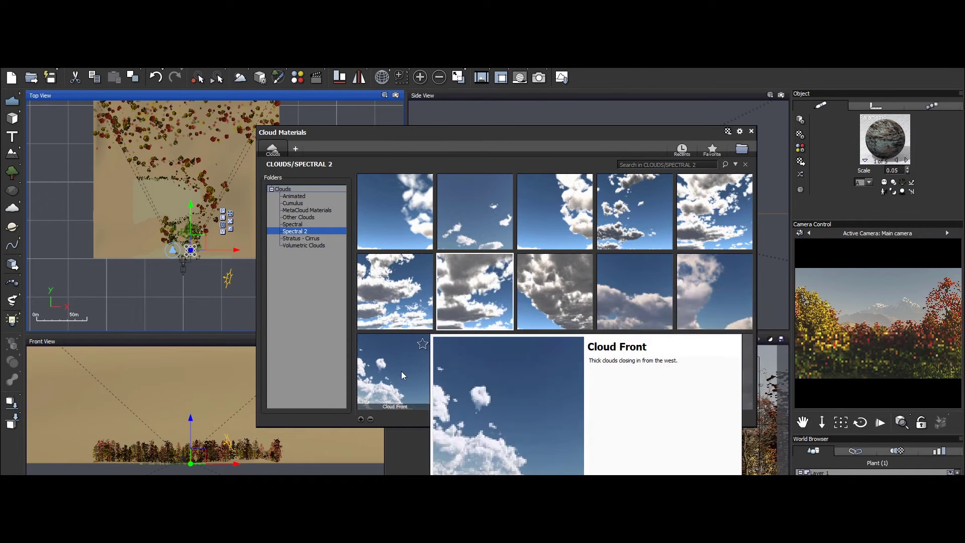
pyautogui.doubleClick(401, 370)
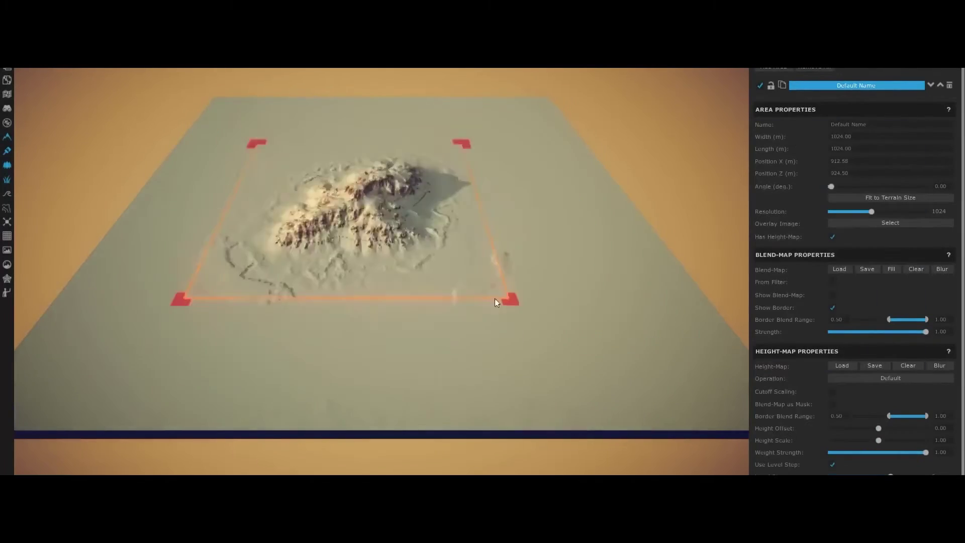
# Step: Set the mountain area's Operation to Max and drag additional mountain height-map areas onto the terrain
pyautogui.click(889, 378)
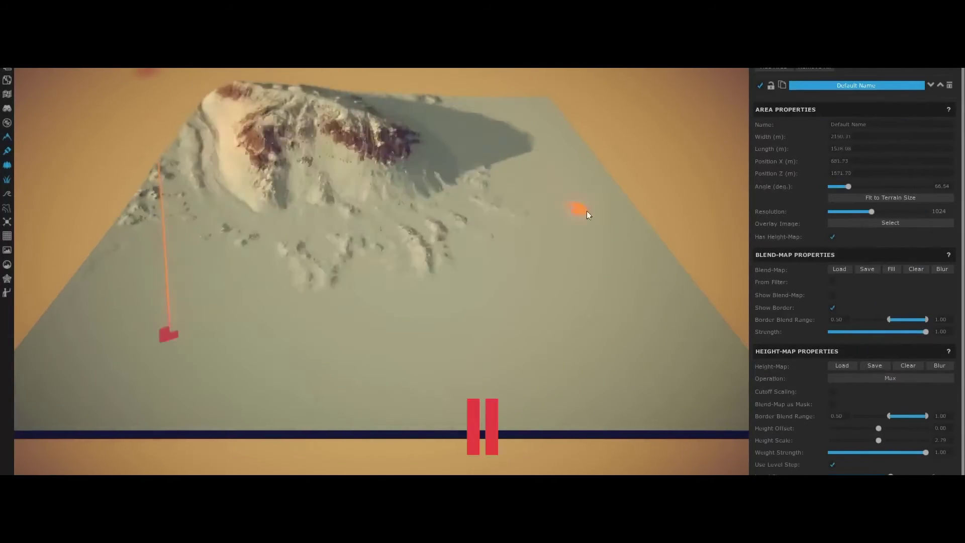
pyautogui.moveTo(375, 142); pyautogui.dragTo(314, 311)
pyautogui.click(134, 286)
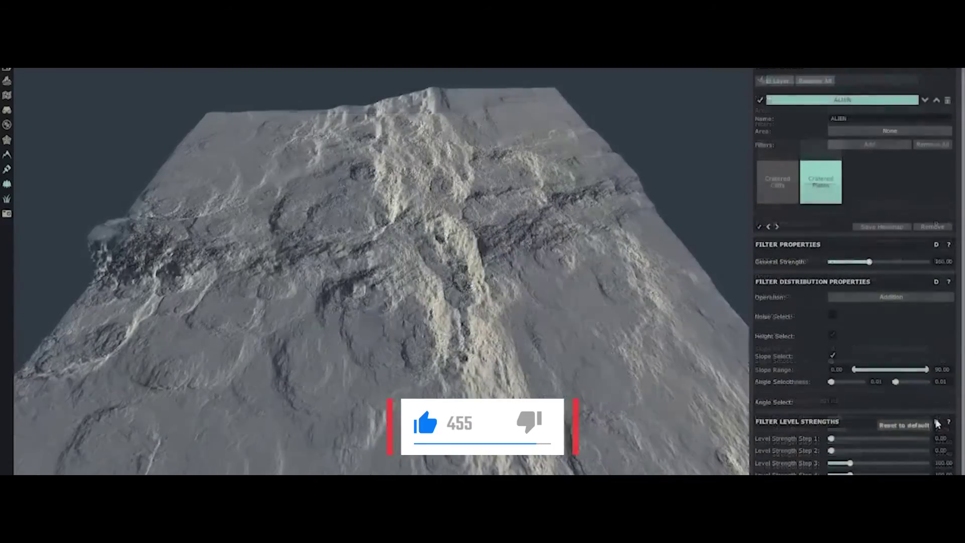
# Step: Reset filter level strengths, strengthen Swirl level 5, adjust General Strength, and set Canyon Smooth to 0
pyautogui.click(936, 422)
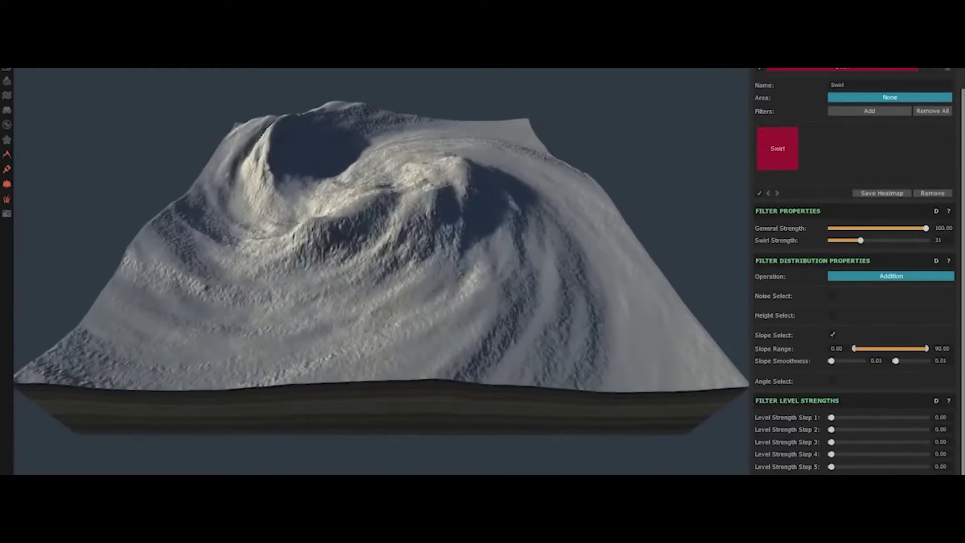
pyautogui.moveTo(843, 467); pyautogui.dragTo(856, 467)
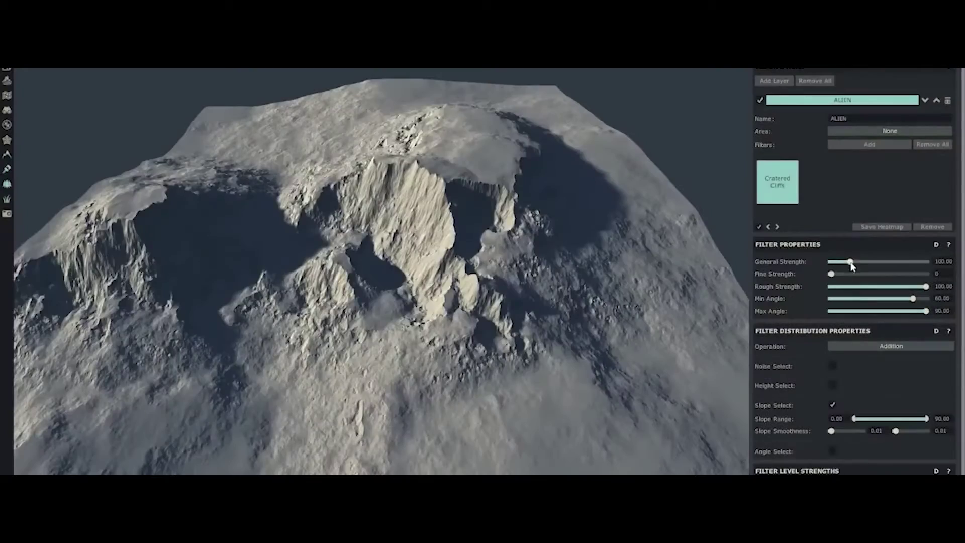
pyautogui.moveTo(853, 262)
pyautogui.mouseDown()
pyautogui.moveTo(913, 262)
pyautogui.moveTo(855, 267)
pyautogui.mouseUp()
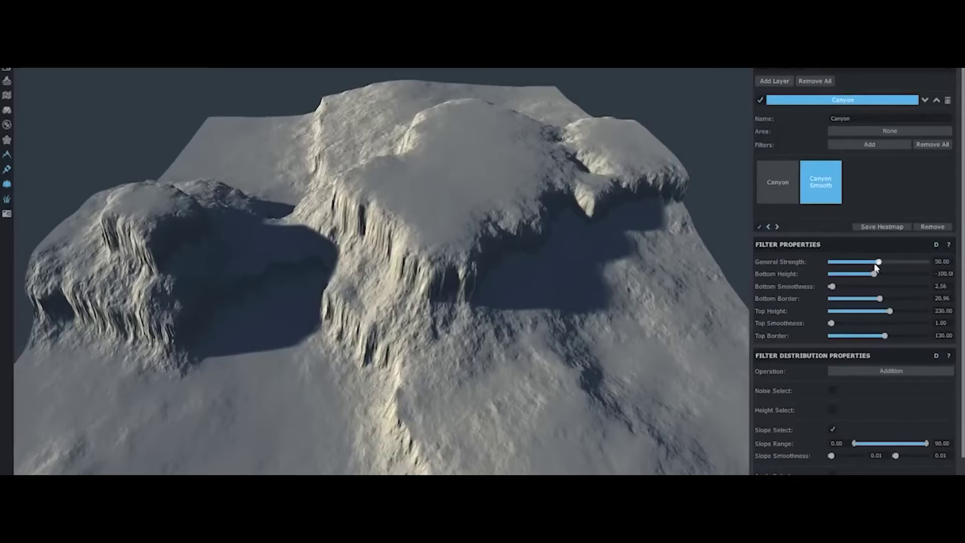
pyautogui.moveTo(877, 262); pyautogui.dragTo(830, 263)
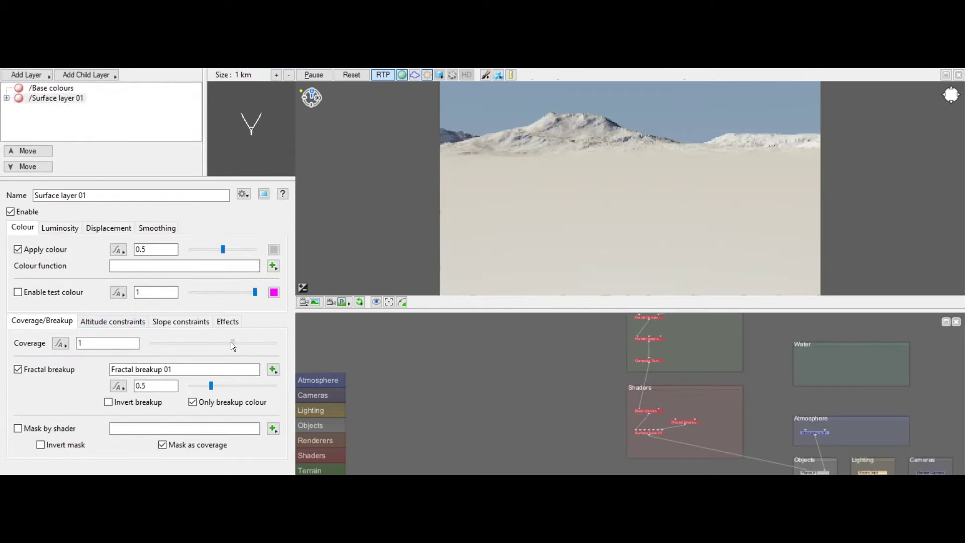
# Step: Lower surface layer coverage with a minimum altitude, drop sun elevation to about 7.875, add Easy cloud 01
pyautogui.click(231, 345)
pyautogui.click(107, 324)
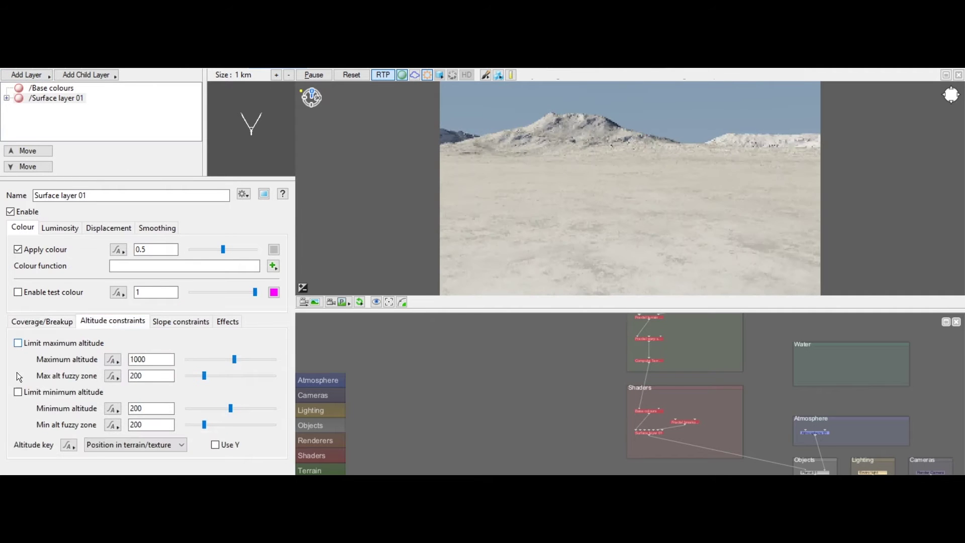
pyautogui.click(18, 392)
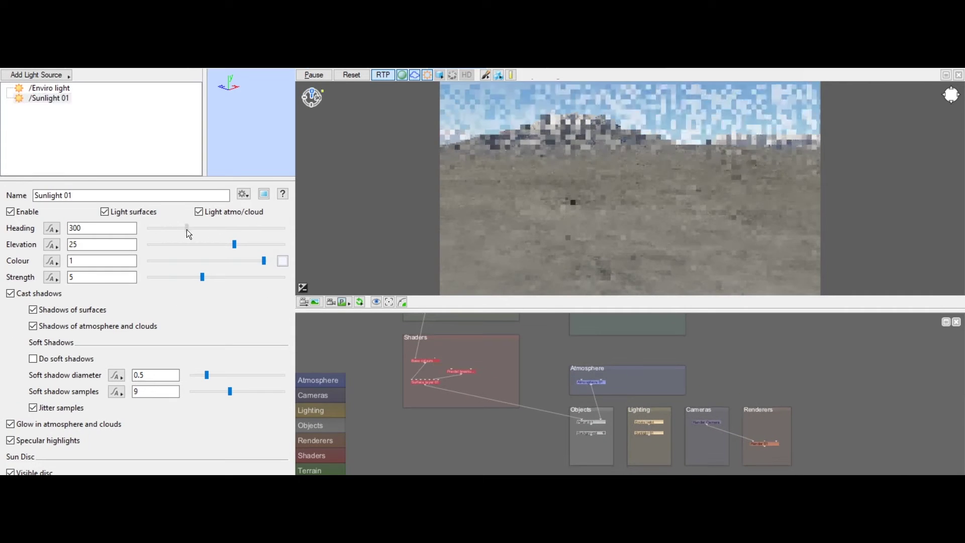
pyautogui.moveTo(234, 244); pyautogui.dragTo(223, 250)
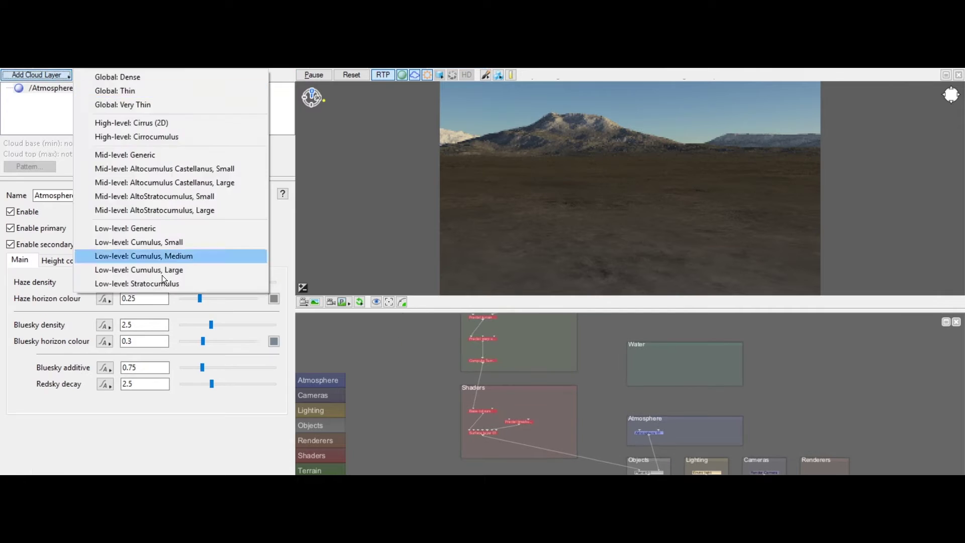
pyautogui.click(166, 255)
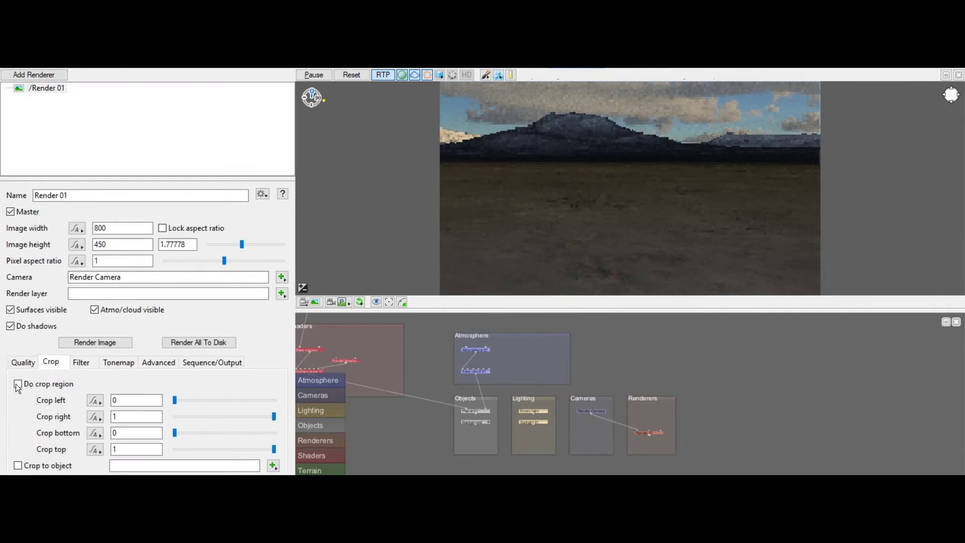
# Step: Enable Do crop region with a top-left crop rectangle and enlarge the node network pane
pyautogui.click(17, 383)
pyautogui.moveTo(497, 115); pyautogui.dragTo(442, 172)
pyautogui.moveTo(622, 309); pyautogui.dragTo(498, 209)
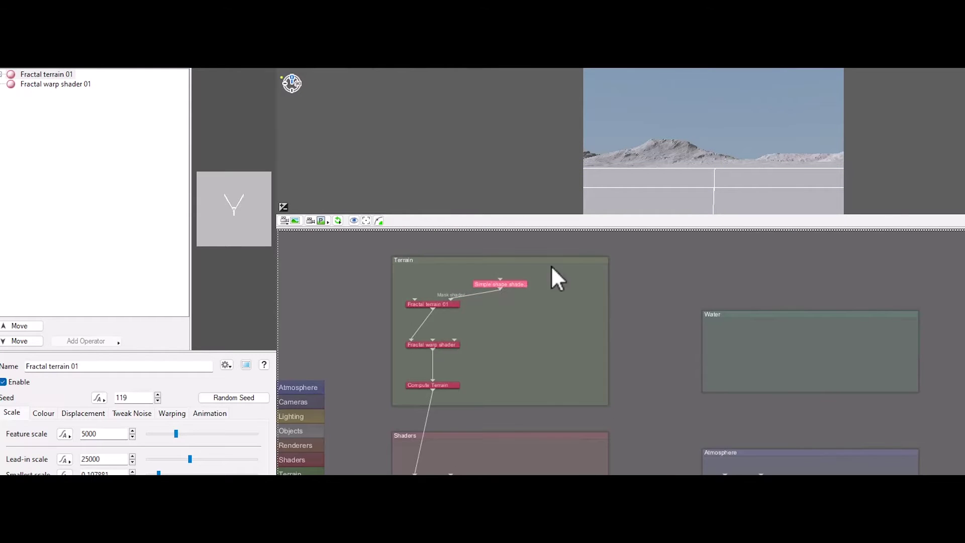
# Step: Zoom the node network onto the Terrain group, then jump to the Atmosphere node group
pyautogui.scroll(3, 466, 263)
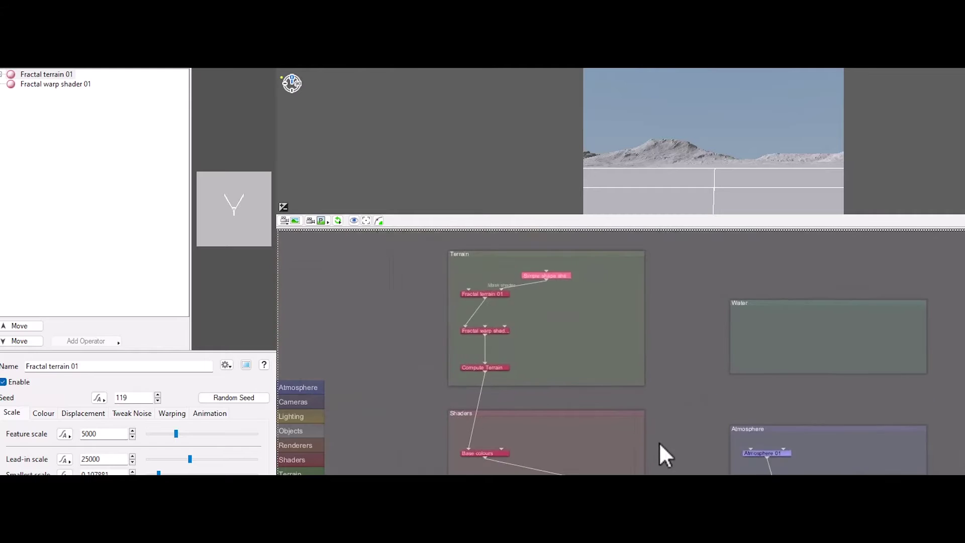
pyautogui.click(297, 389)
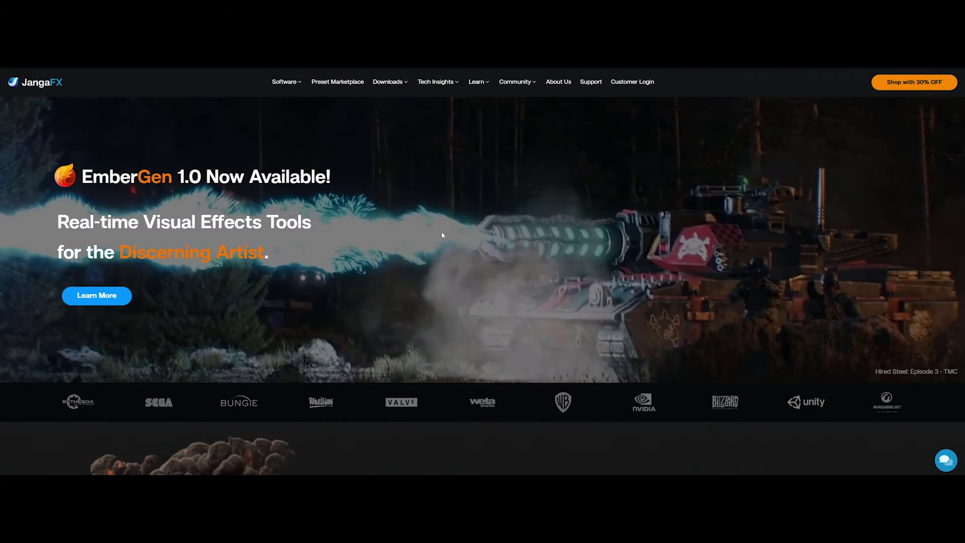
# Step: Scroll the JangaFX homepage past the EmberGen introduction down to the GeoGen section
pyautogui.scroll(-7, 442, 235)
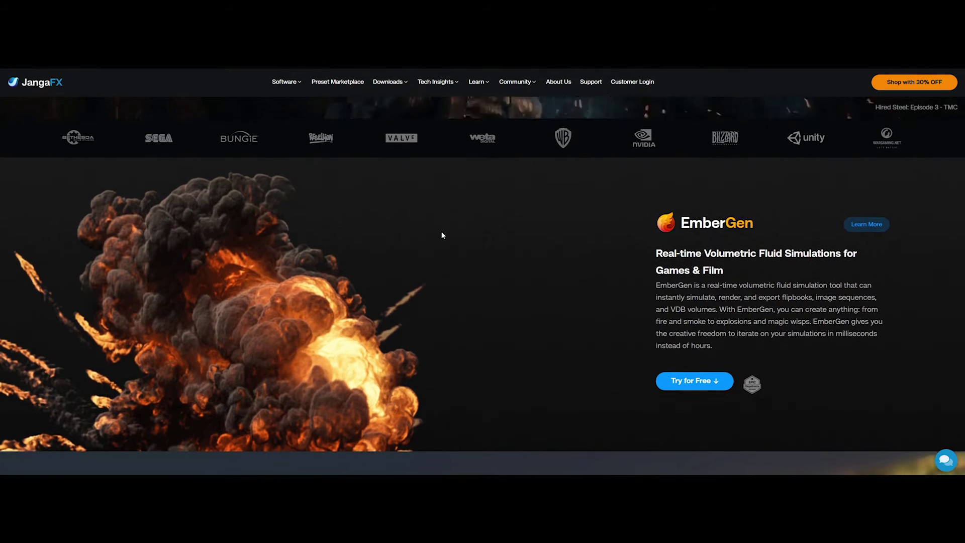
pyautogui.scroll(-5, 442, 234)
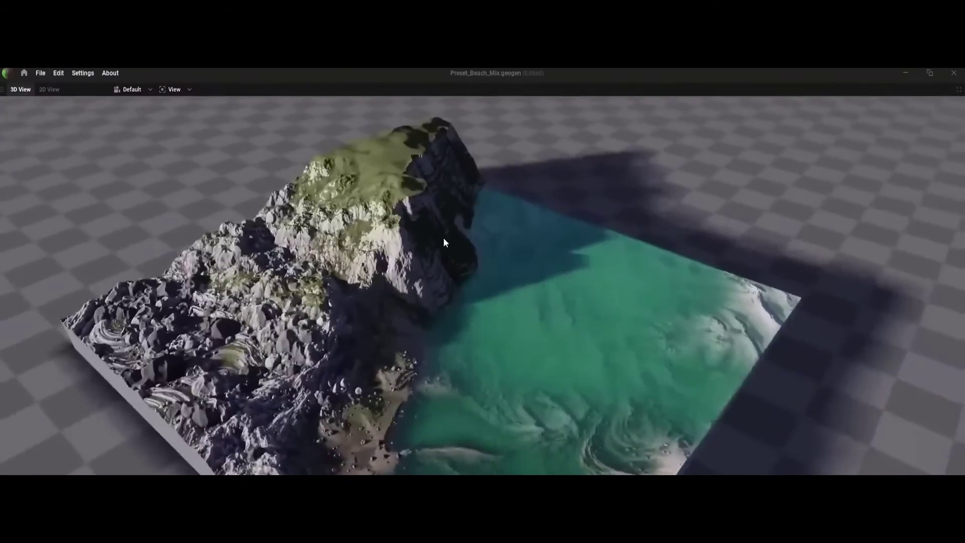
# Step: Restore and widen the node graph, then preview the Warp noise and Noise node terrains in 3D
pyautogui.hotkey('ctrl', 'space')
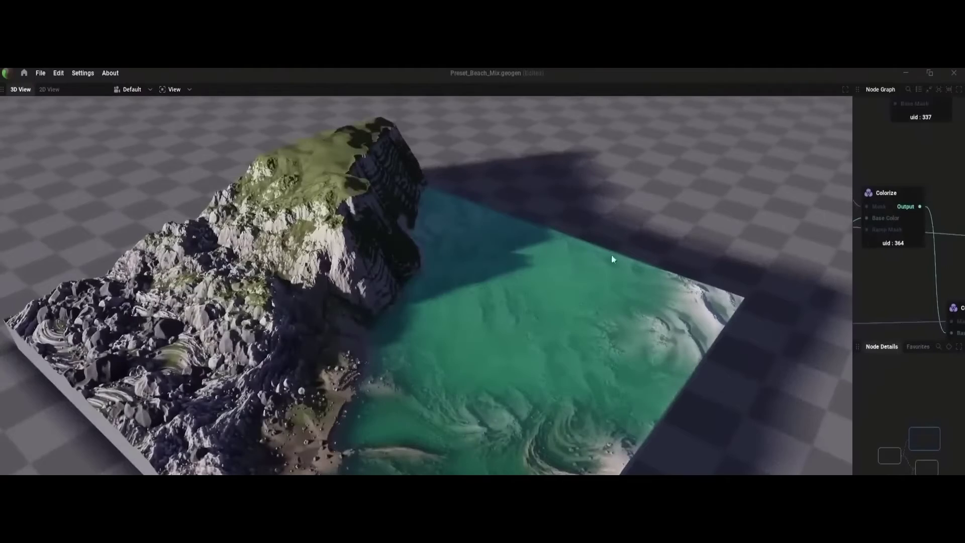
pyautogui.moveTo(851, 258); pyautogui.dragTo(344, 262)
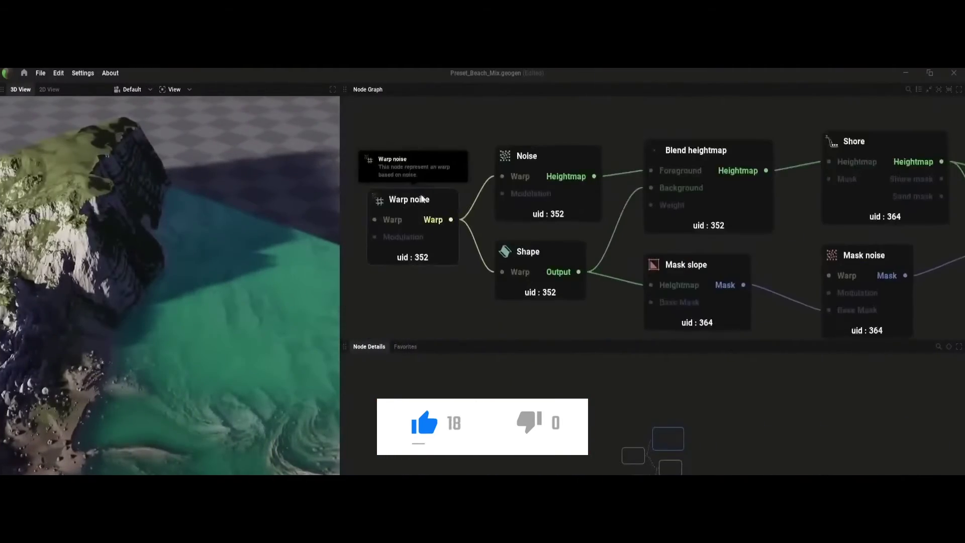
pyautogui.click(415, 201)
pyautogui.click(522, 196)
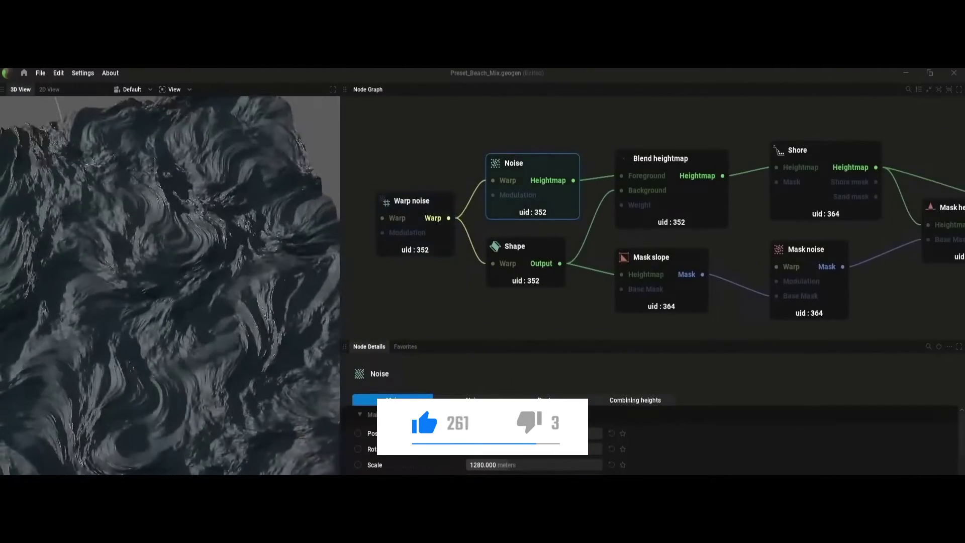
pyautogui.moveTo(342, 259); pyautogui.dragTo(567, 215)
pyautogui.scroll(-3, 362, 313)
pyautogui.moveTo(361, 313); pyautogui.dragTo(295, 286)
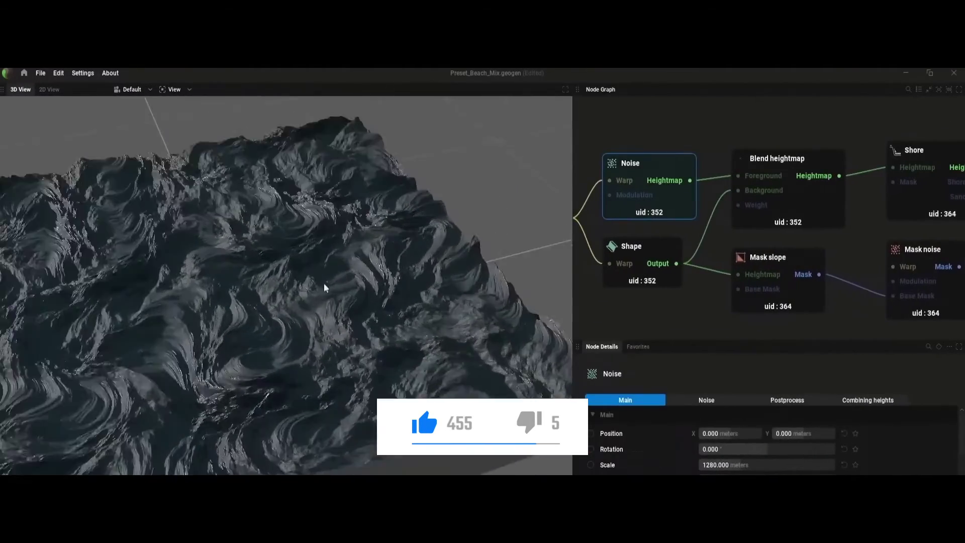
pyautogui.scroll(3, 327, 284)
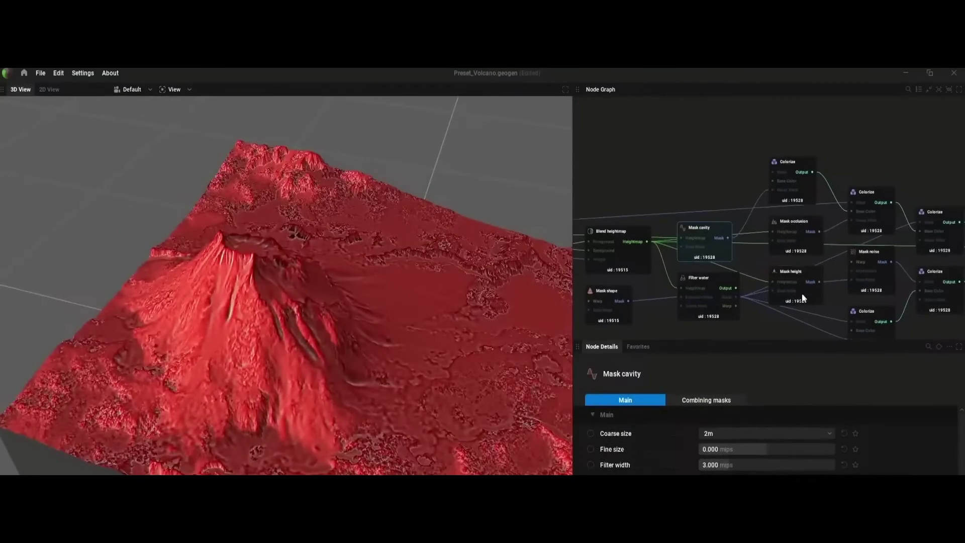
# Step: Inspect the Mask height node, then change the lava Colorize colour from orange to green
pyautogui.click(801, 293)
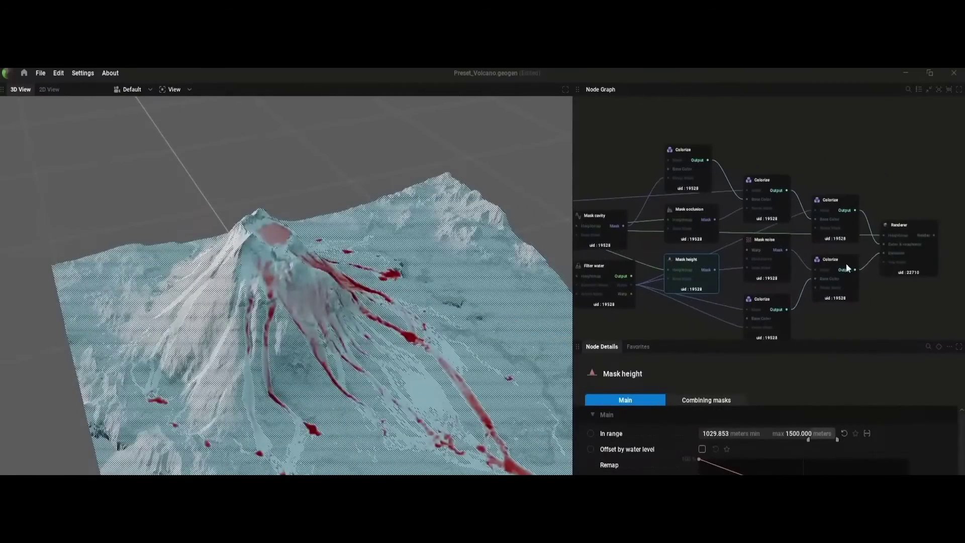
pyautogui.click(828, 264)
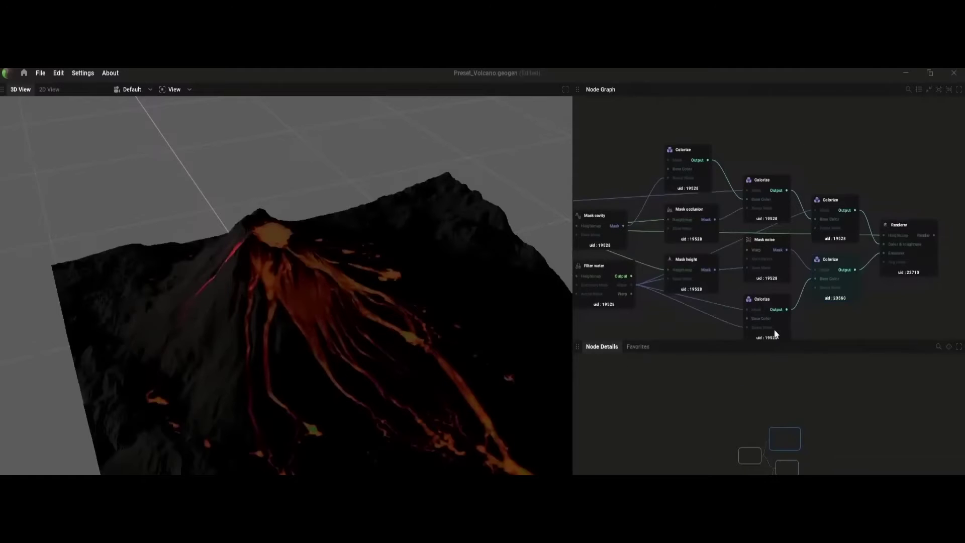
pyautogui.click(827, 292)
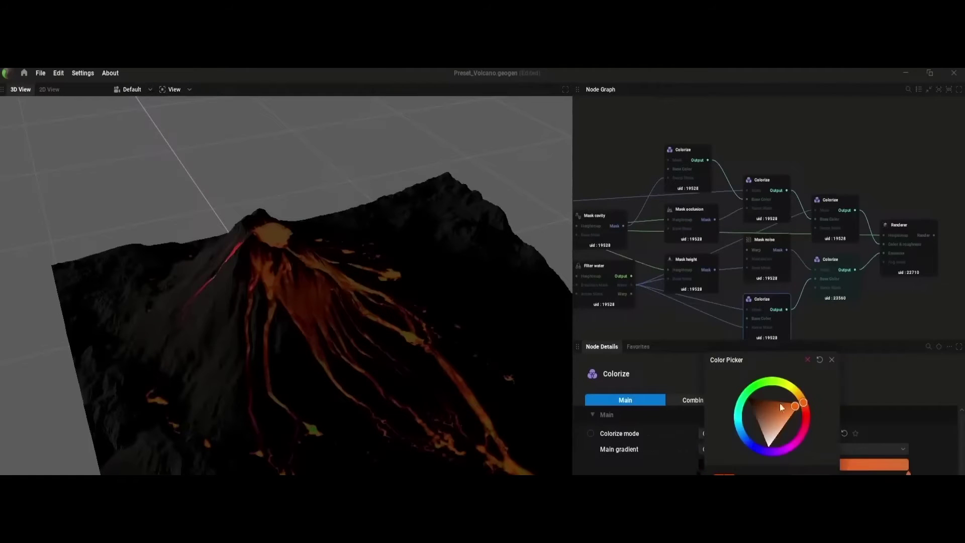
pyautogui.click(756, 386)
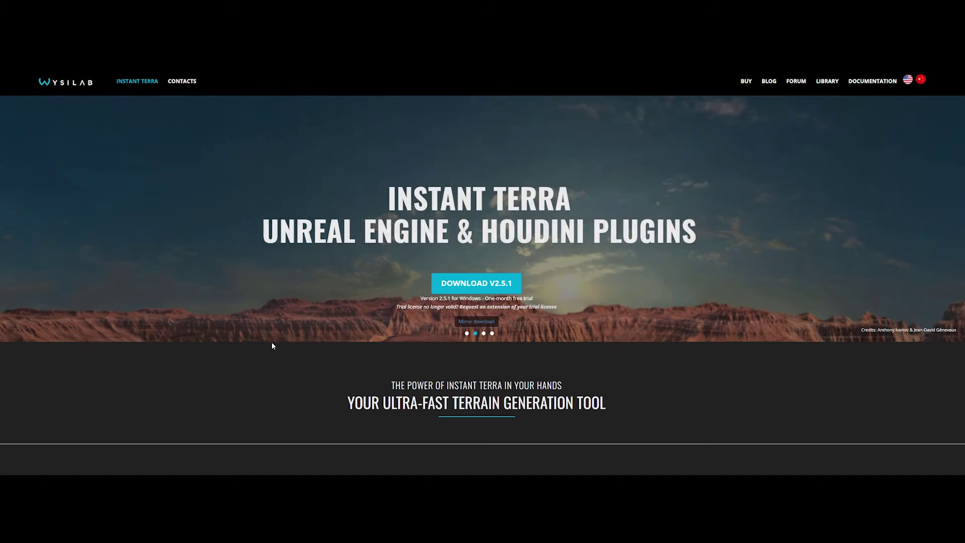
# Step: Scroll the Instant Terra page down to the Unreal Engine plugin and Bridge to Houdini tiles
pyautogui.scroll(-5, 231, 351)
pyautogui.scroll(-7, 478, 358)
pyautogui.scroll(-2, 358, 360)
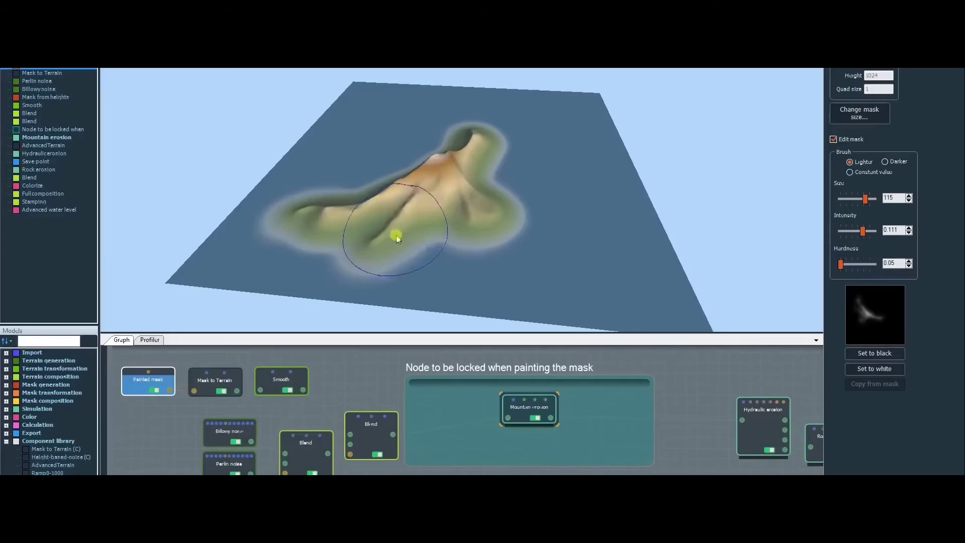
# Step: Paint the mask across the island's centre and show the Advanced water level settings
pyautogui.moveTo(404, 245); pyautogui.dragTo(480, 172, button='middle')
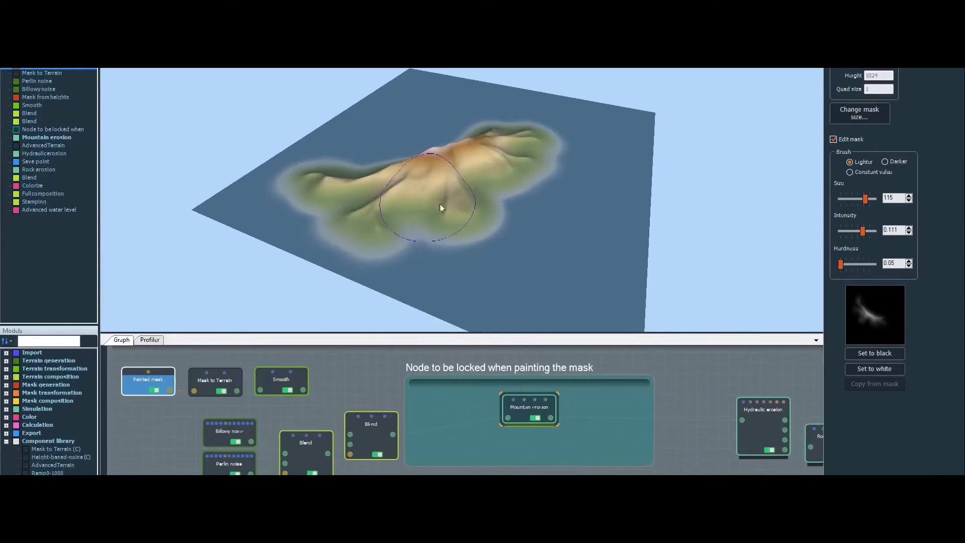
pyautogui.moveTo(396, 196)
pyautogui.mouseDown()
pyautogui.moveTo(389, 230)
pyautogui.moveTo(372, 200)
pyautogui.mouseUp()
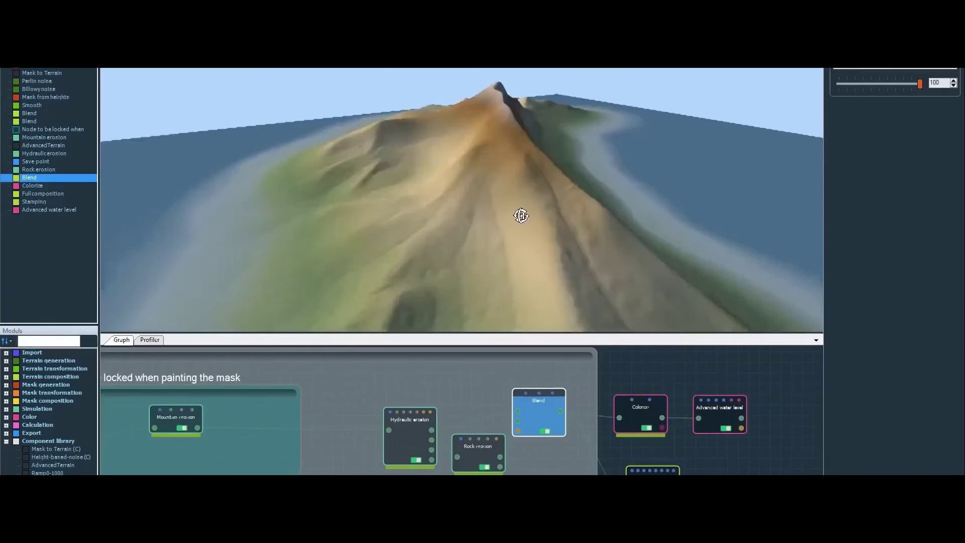
pyautogui.scroll(-6, 521, 213)
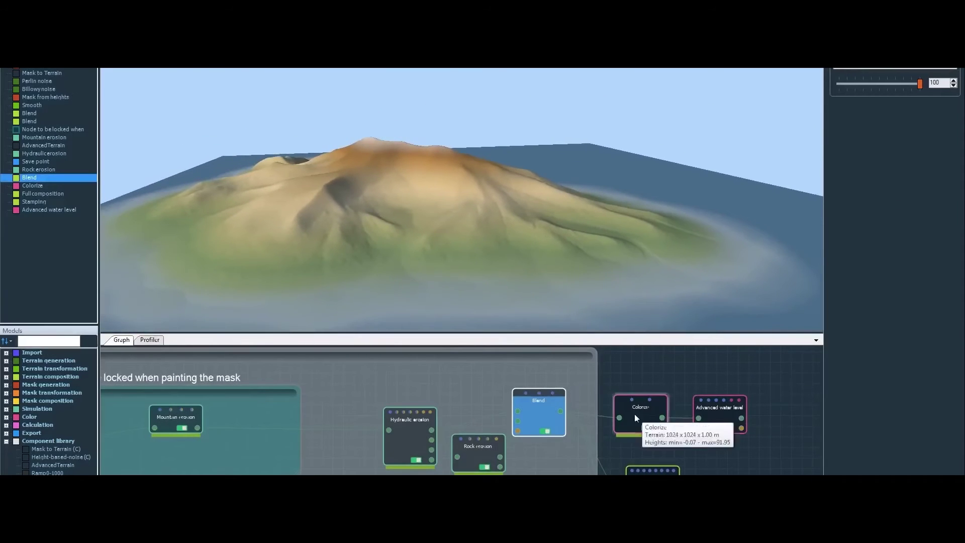
pyautogui.click(716, 418)
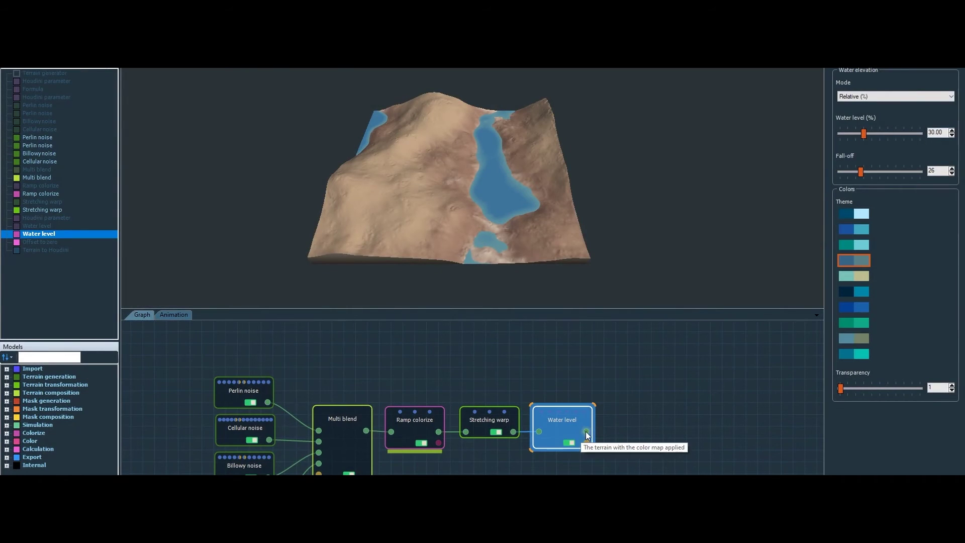
# Step: Attach a Terrain to Houdini node to Water level's output via a 'houdini' search
pyautogui.moveTo(587, 431); pyautogui.dragTo(634, 427)
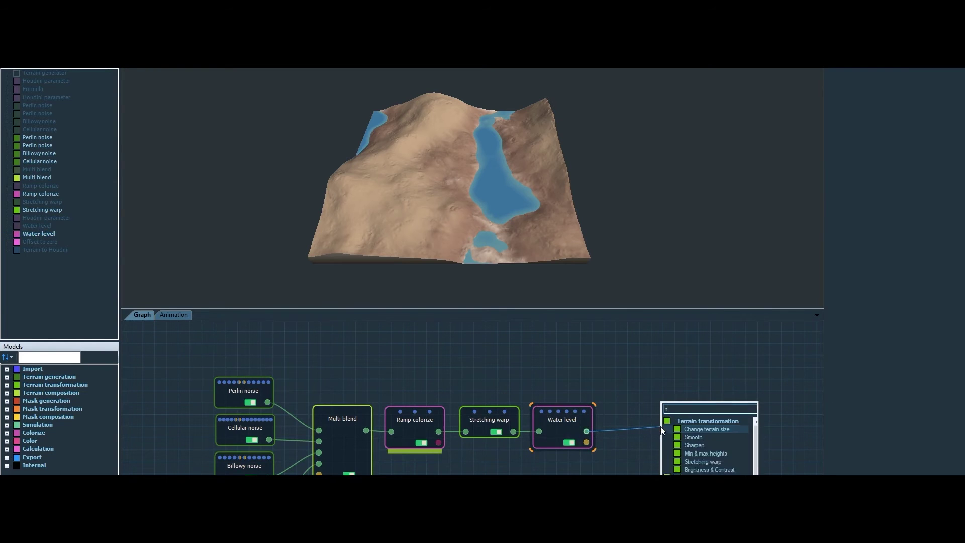
pyautogui.write('houdini')
pyautogui.click(697, 429)
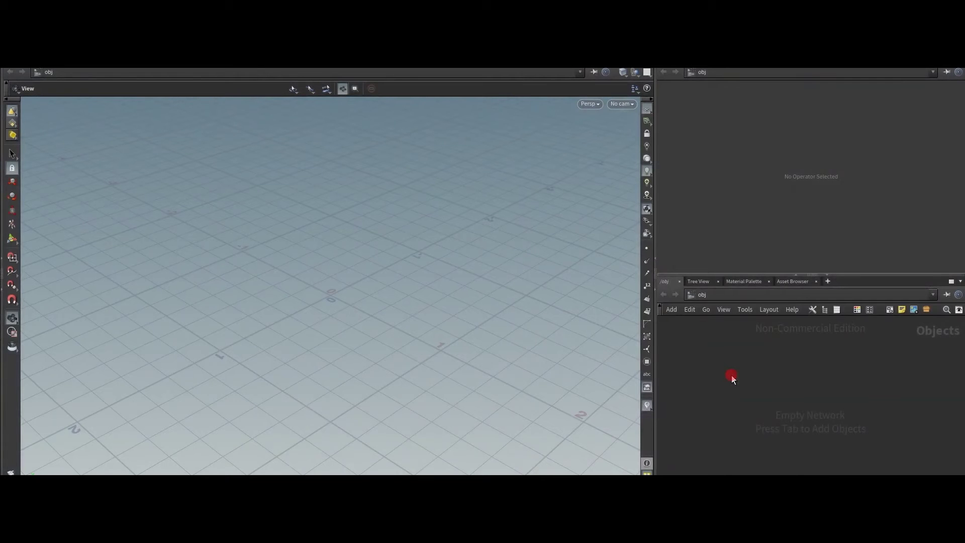
# Step: Add a HeightField node, then place an InstantTerra1 node inside heightfield1
pyautogui.press('Tab')
pyautogui.click(826, 467)
pyautogui.click(864, 404)
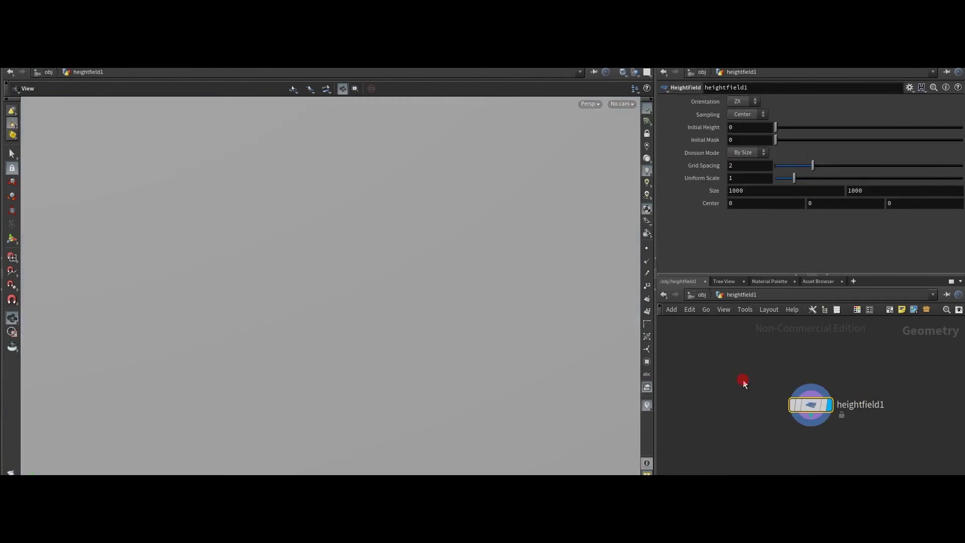
pyautogui.press('Tab')
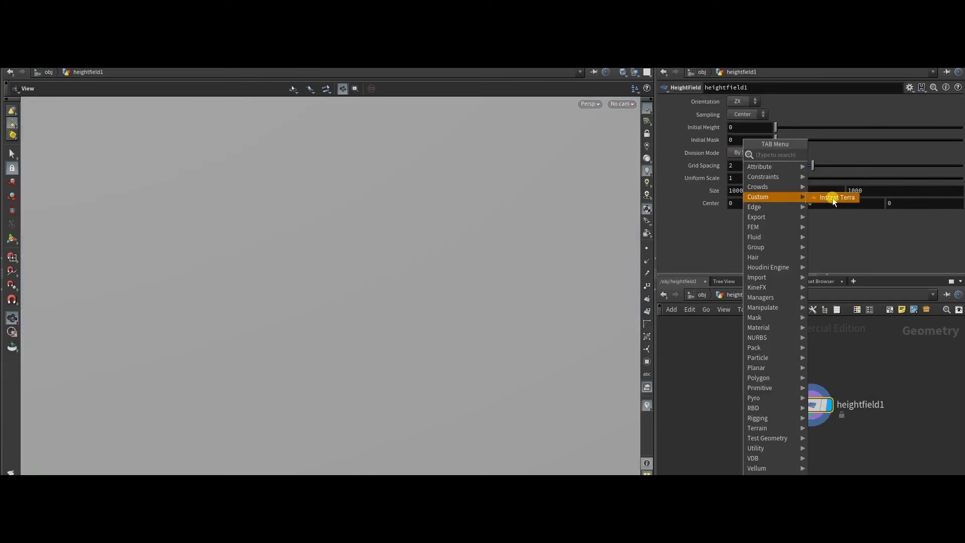
pyautogui.click(832, 197)
pyautogui.click(717, 389)
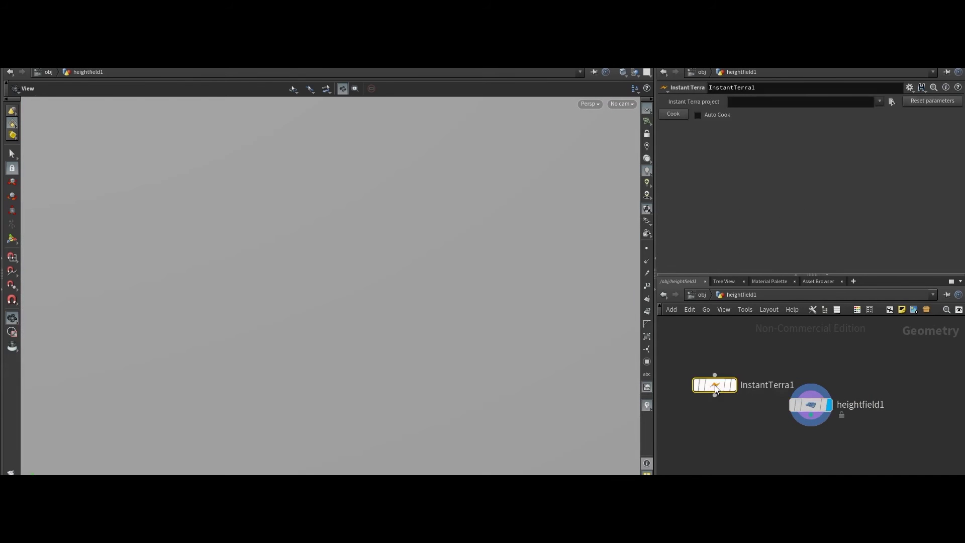
# Step: Load the Tutorial-Bridge-to-houdini project into InstantTerra1, set it as displayed, and cook the terrain
pyautogui.click(891, 101)
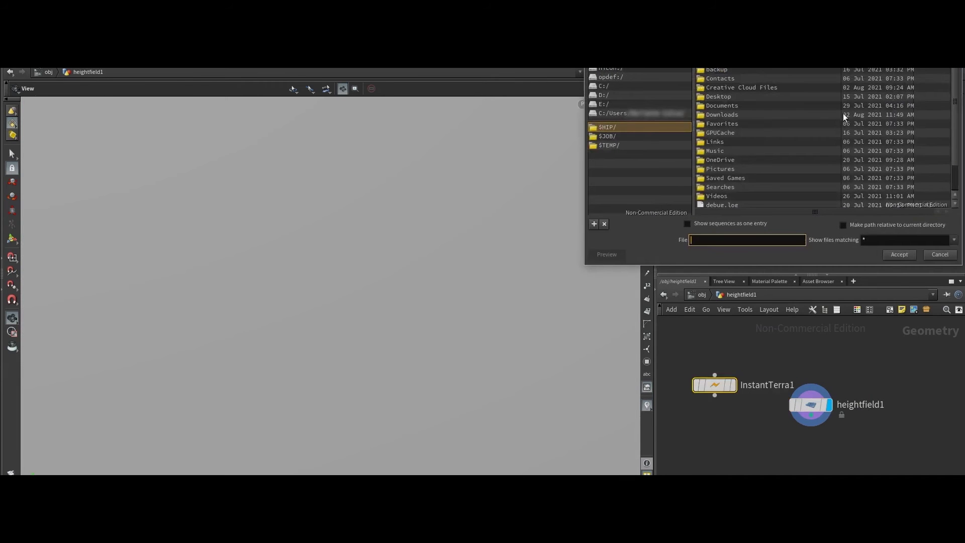
pyautogui.click(603, 94)
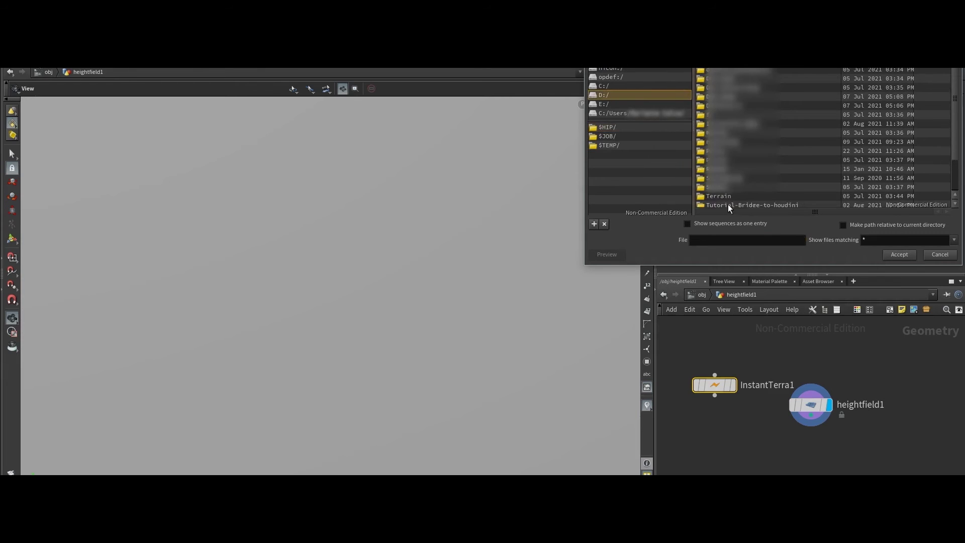
pyautogui.doubleClick(728, 204)
pyautogui.press('Escape')
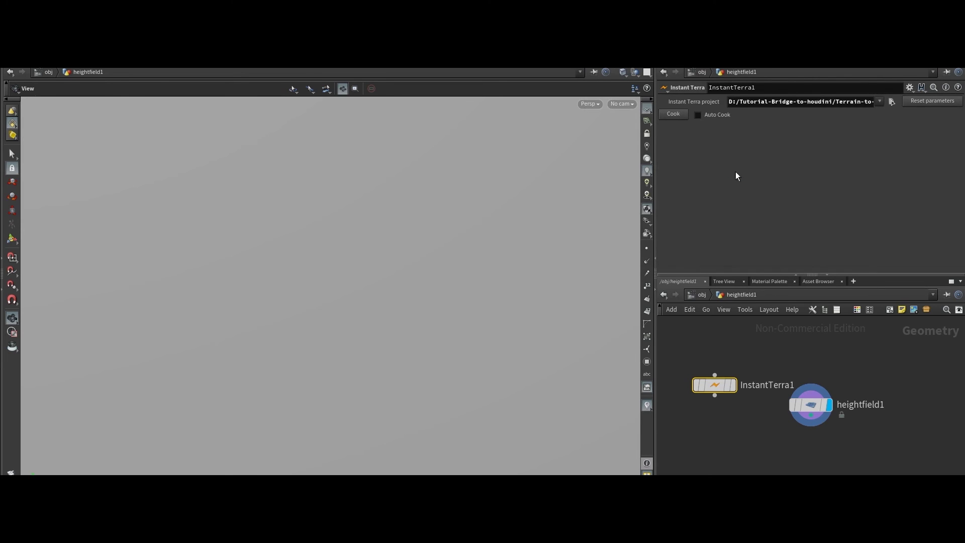
pyautogui.click(733, 387)
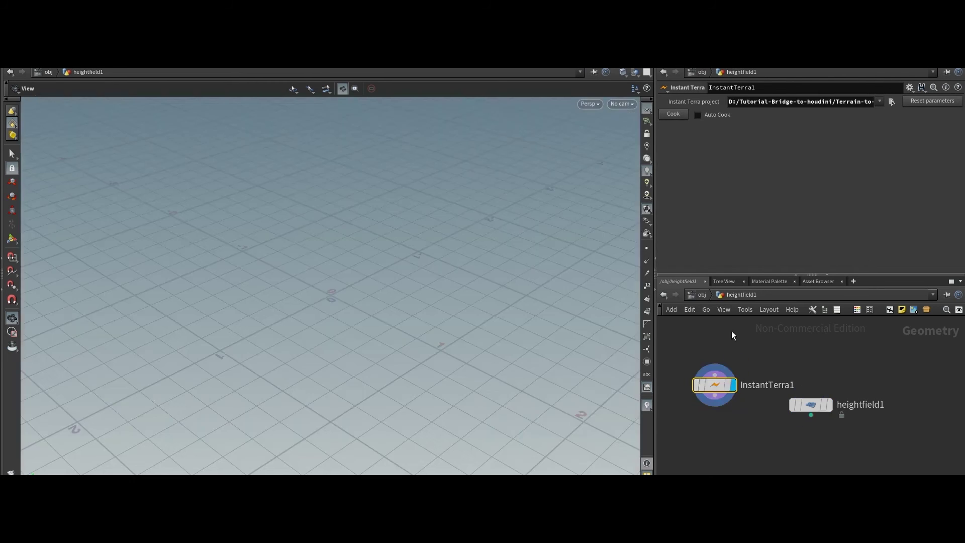
pyautogui.click(673, 115)
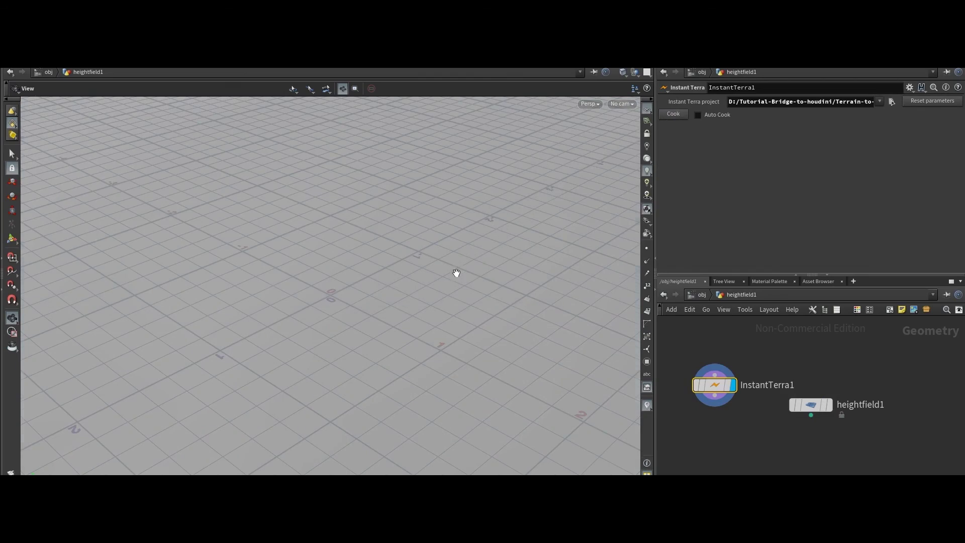